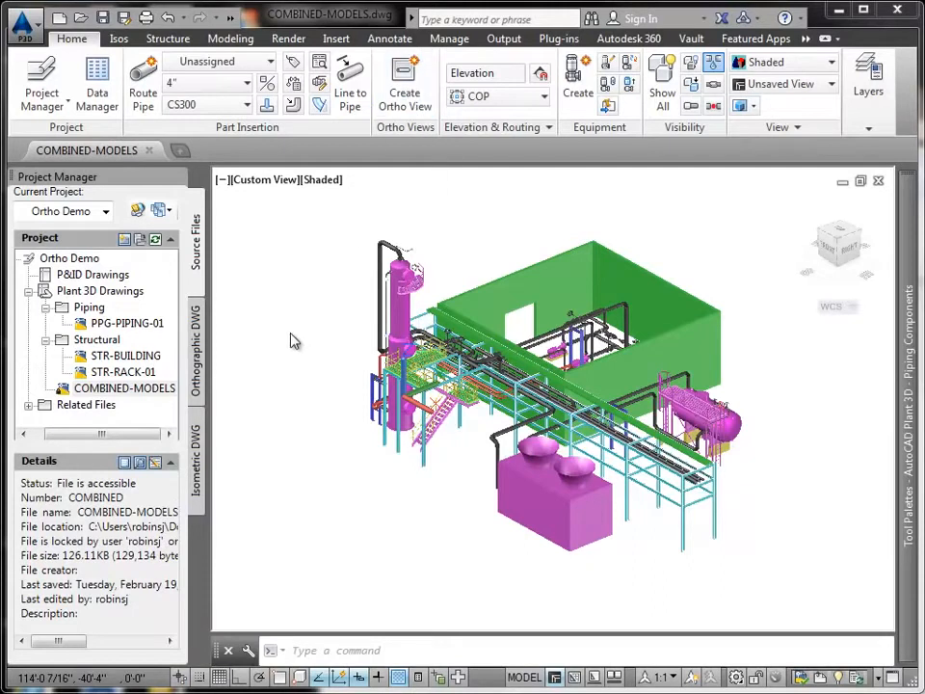
# - Create a new orthographic drawing named Plan View in the Ortho Demo project
pyautogui.click(197, 358)
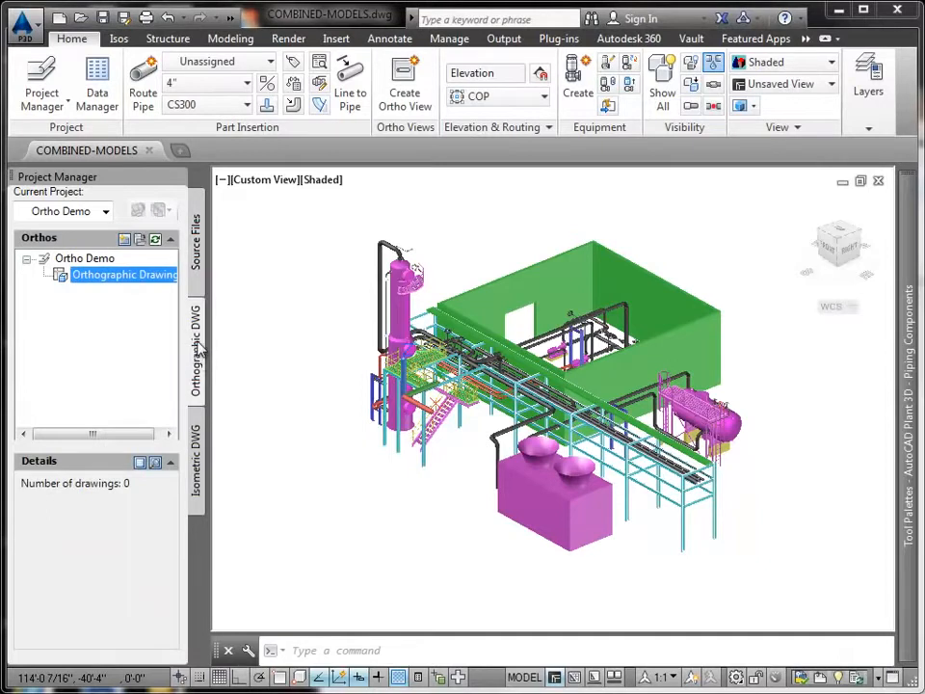
pyautogui.click(124, 239)
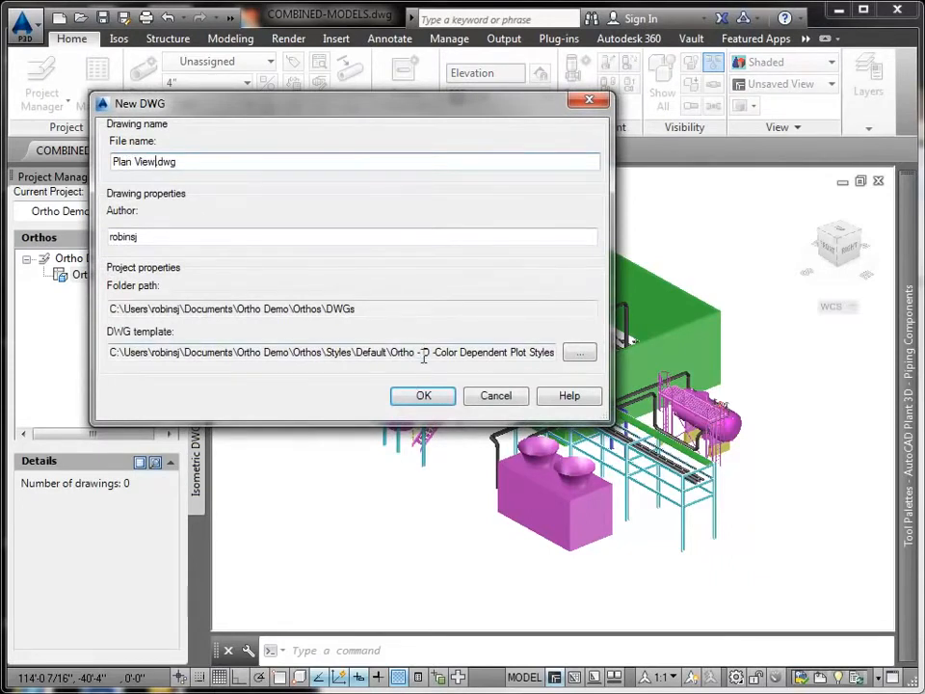
pyautogui.click(425, 398)
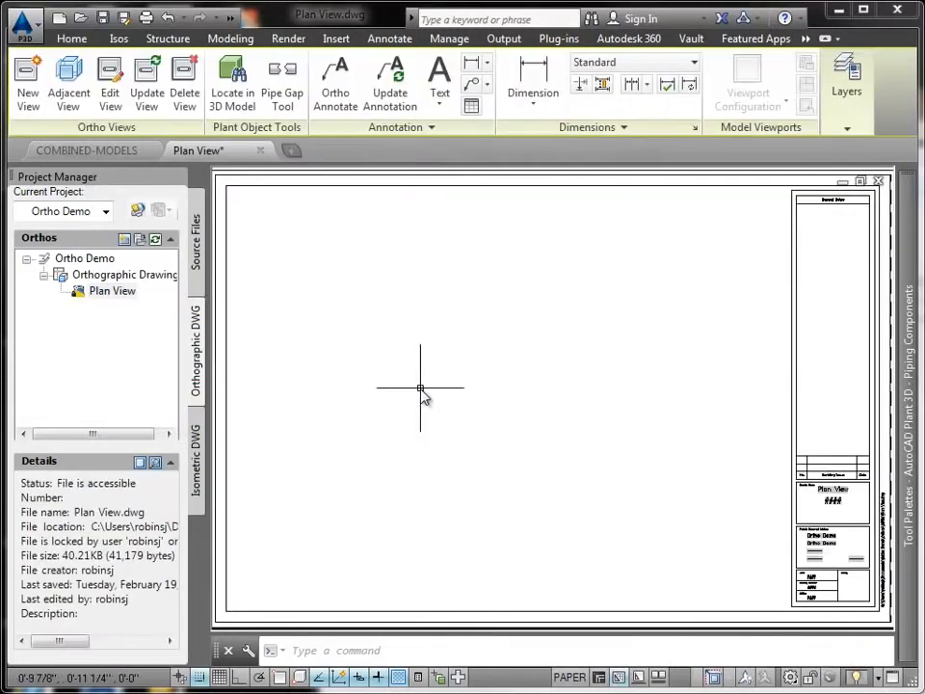
# - Start a new ortho view referencing COMBINED-MODELS, with matchlines enabled and the grid hidden
pyautogui.click(29, 72)
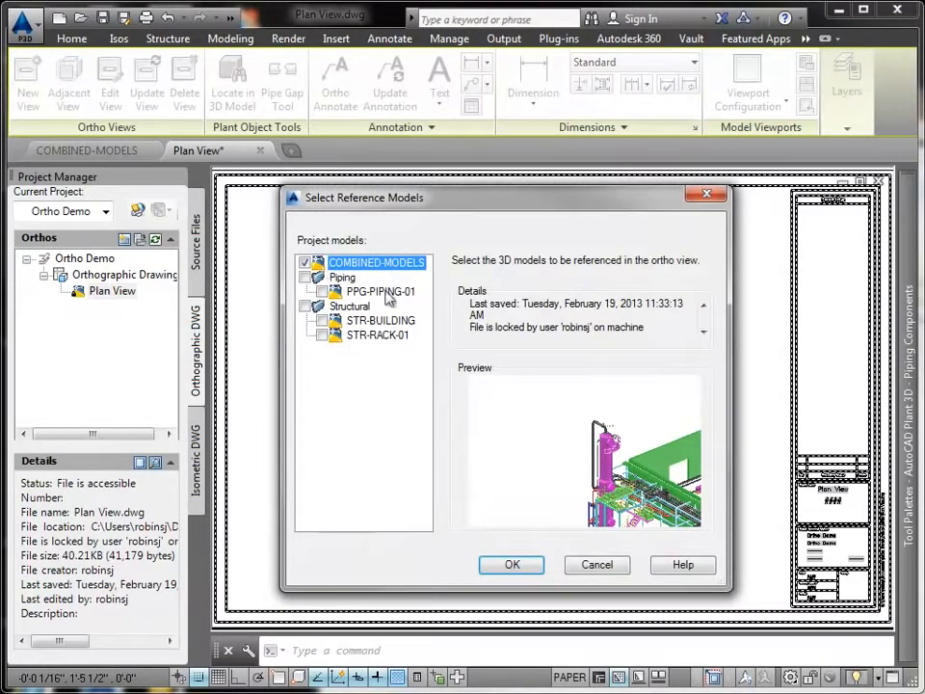
pyautogui.click(512, 563)
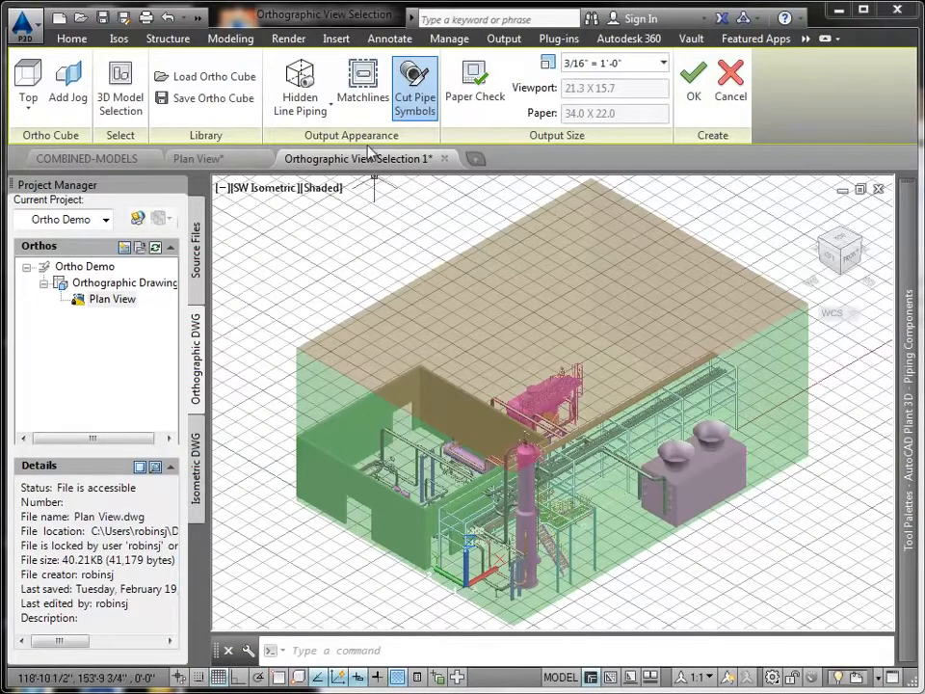
pyautogui.click(353, 88)
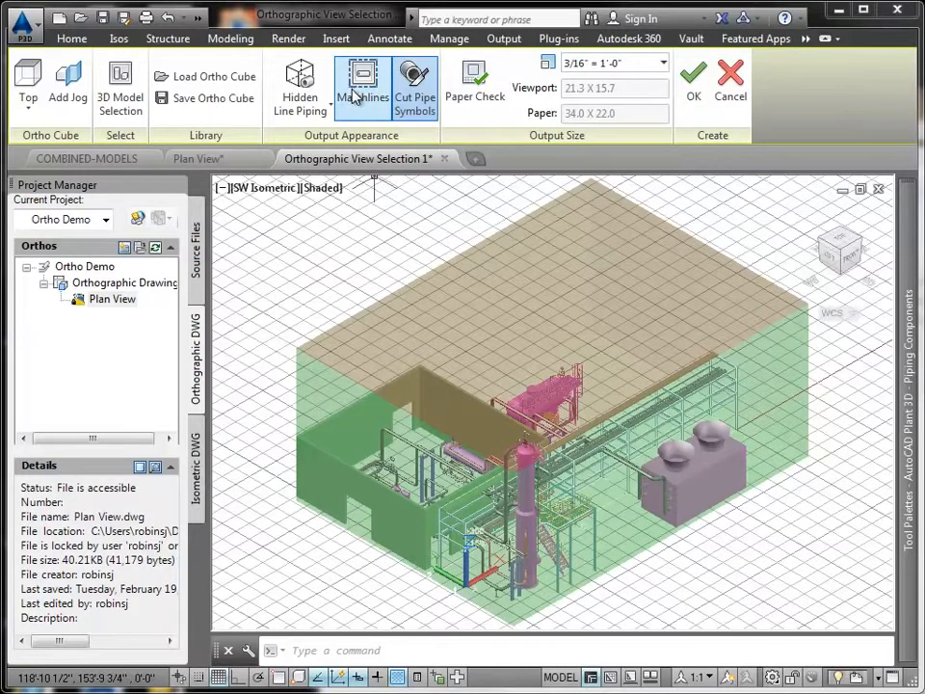
pyautogui.click(219, 677)
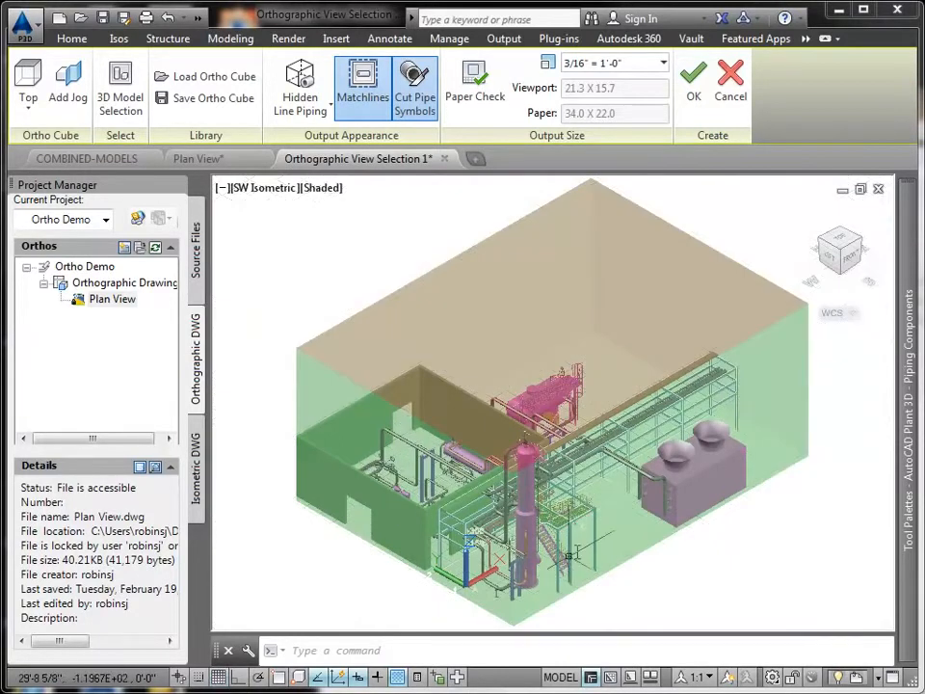
# - Check the view against the paper, use Hidden Line Piping, and place the top view's viewport on the sheet
pyautogui.click(486, 101)
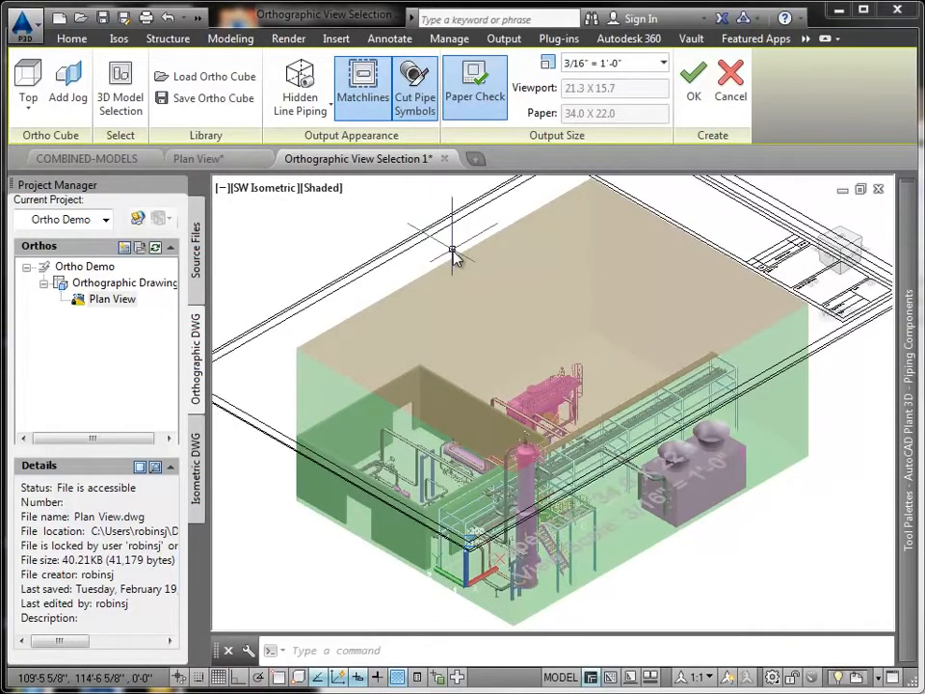
pyautogui.click(475, 96)
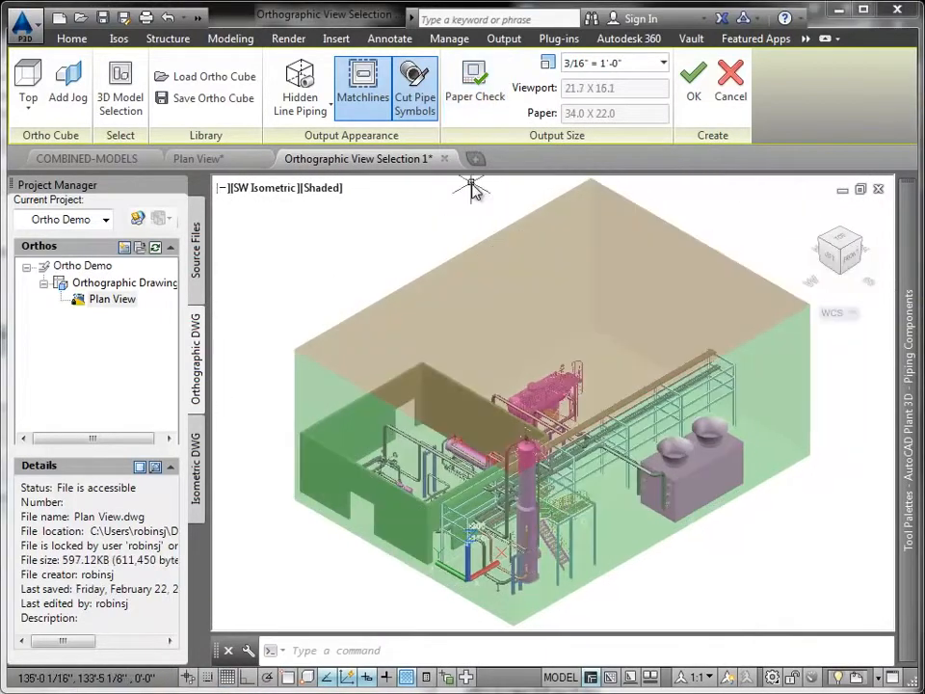
pyautogui.click(330, 100)
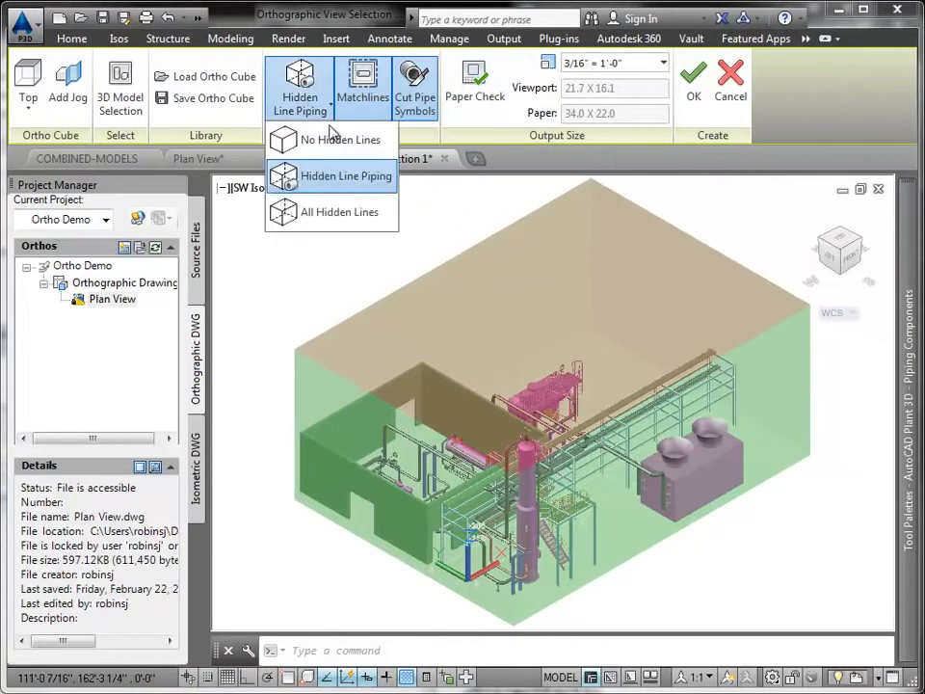
pyautogui.click(372, 181)
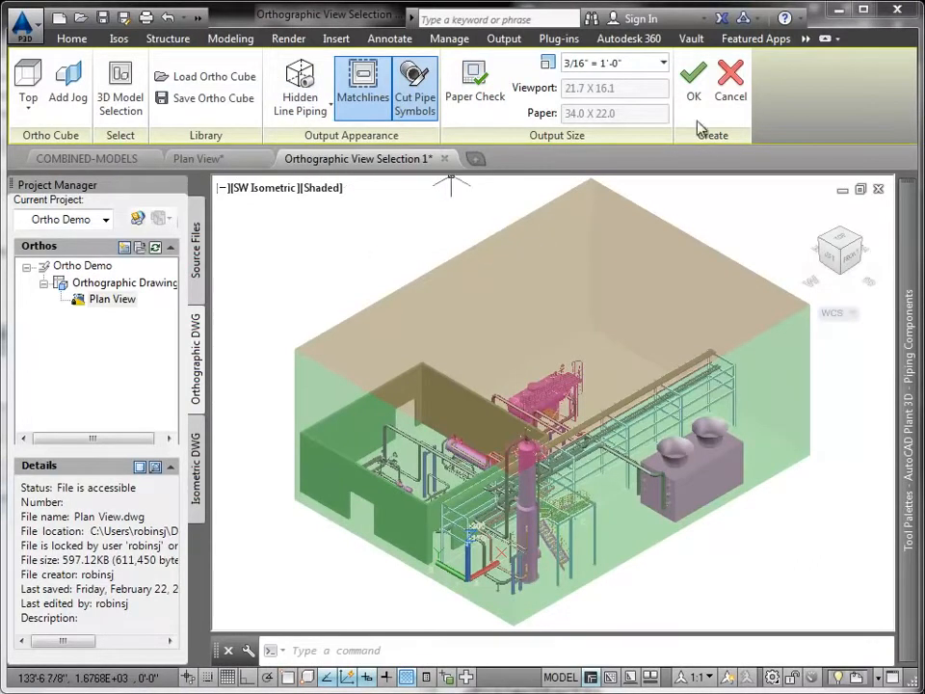
pyautogui.click(695, 96)
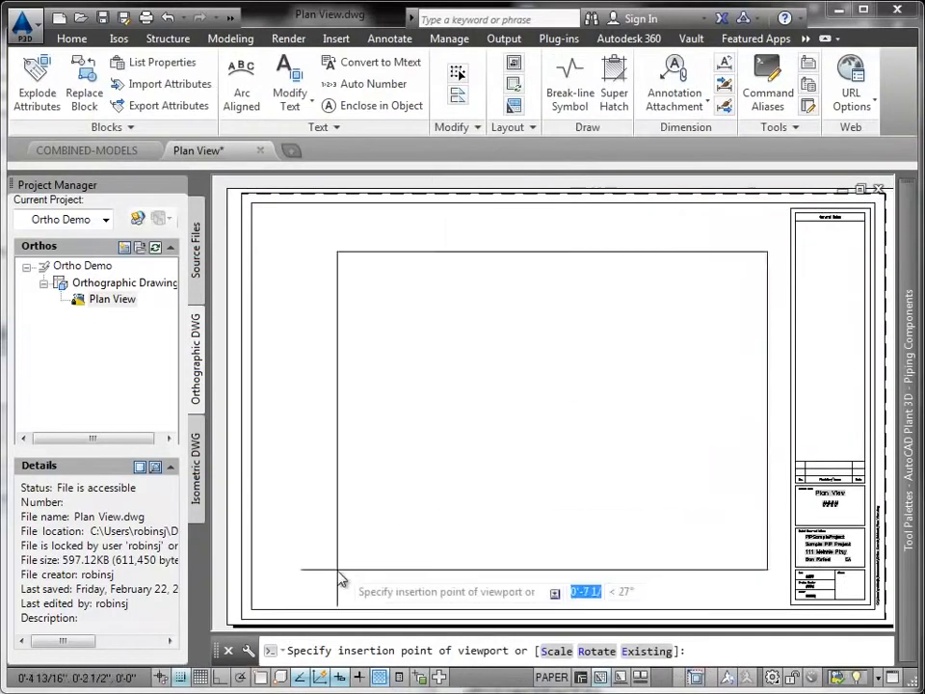
pyautogui.click(324, 582)
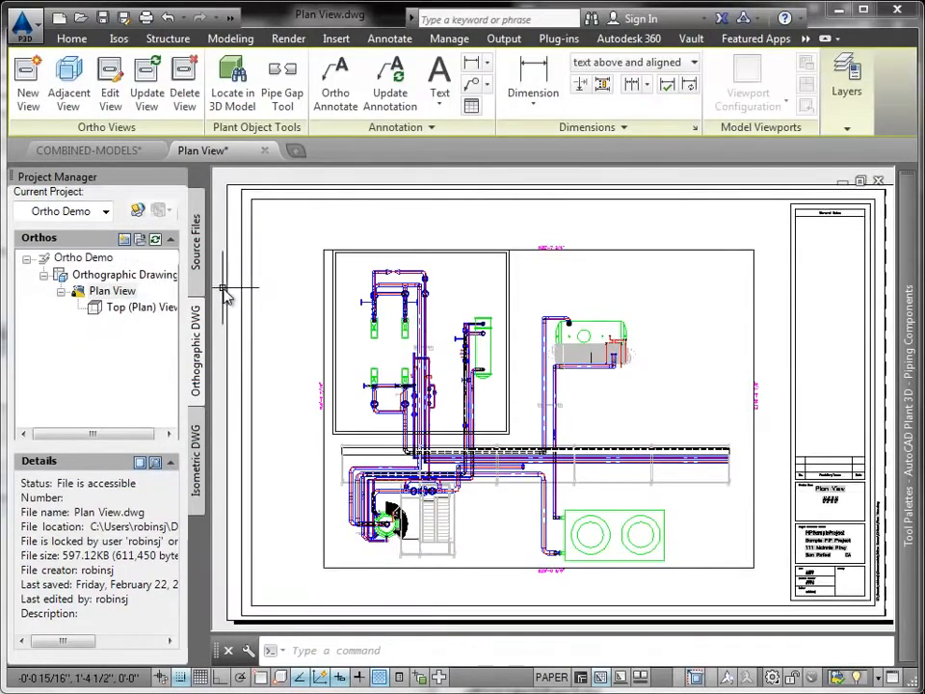
# - Edit the placed plan view with the grid hidden and add a vertical jog on the ortho cube's bottom edge beside the twin-fan cooling unit
pyautogui.scroll(5, 459, 493)
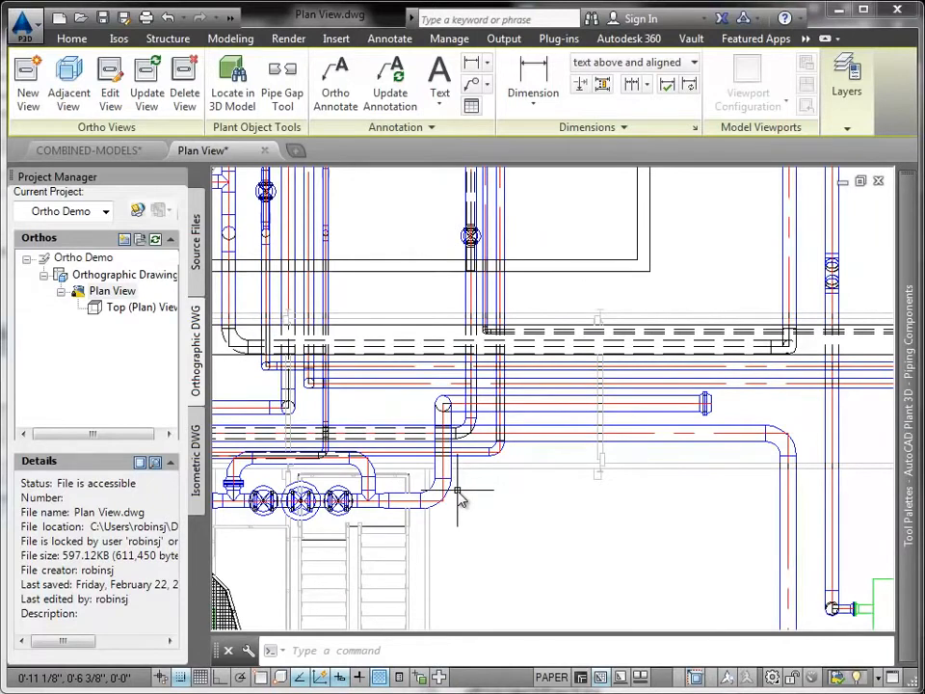
pyautogui.scroll(-1, 500, 429)
pyautogui.scroll(-4, 500, 429)
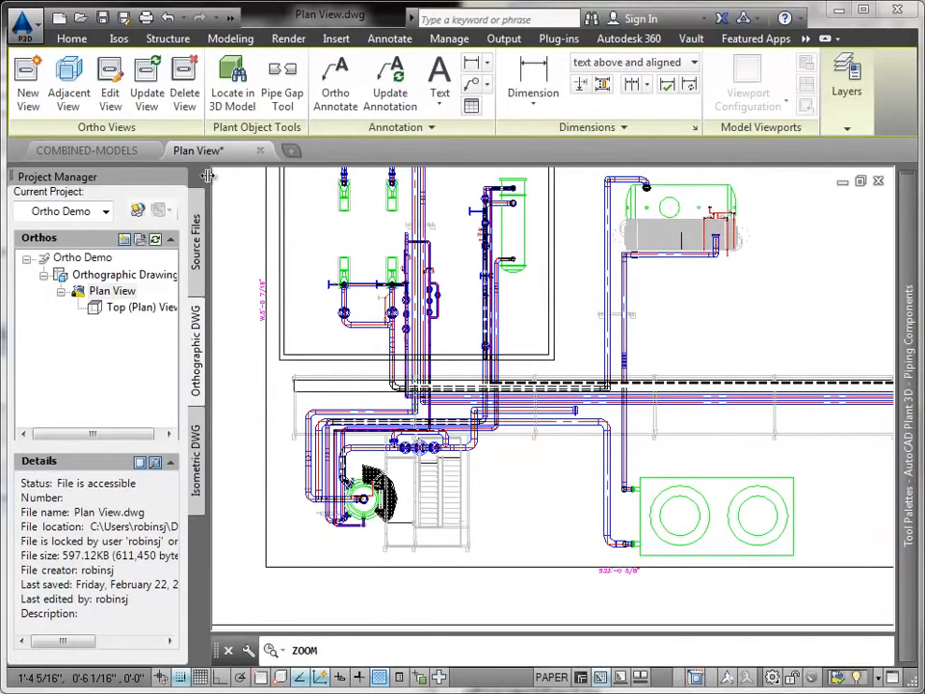
pyautogui.click(111, 86)
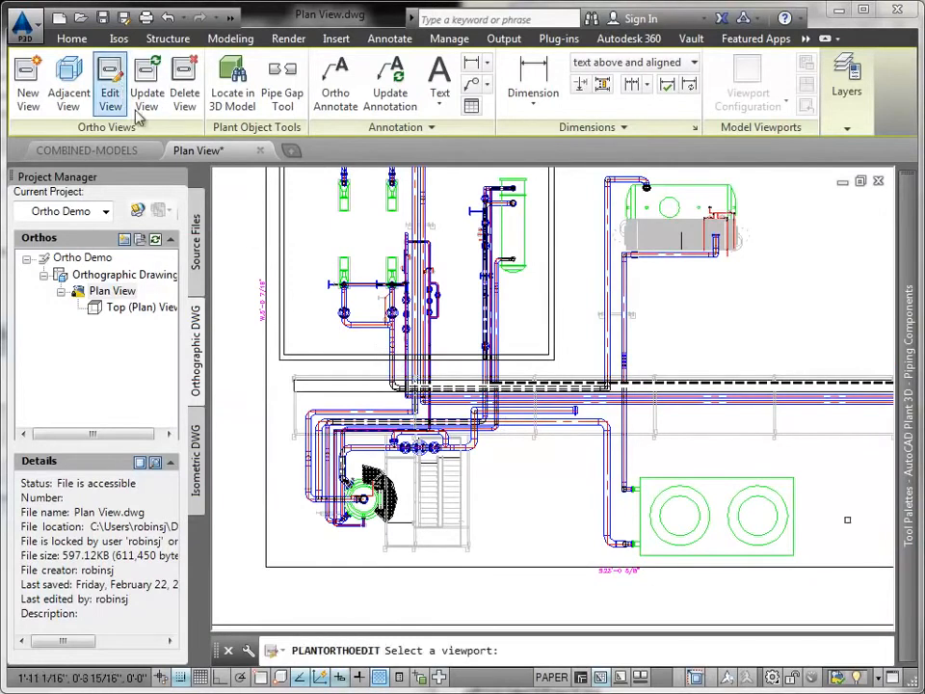
pyautogui.click(268, 436)
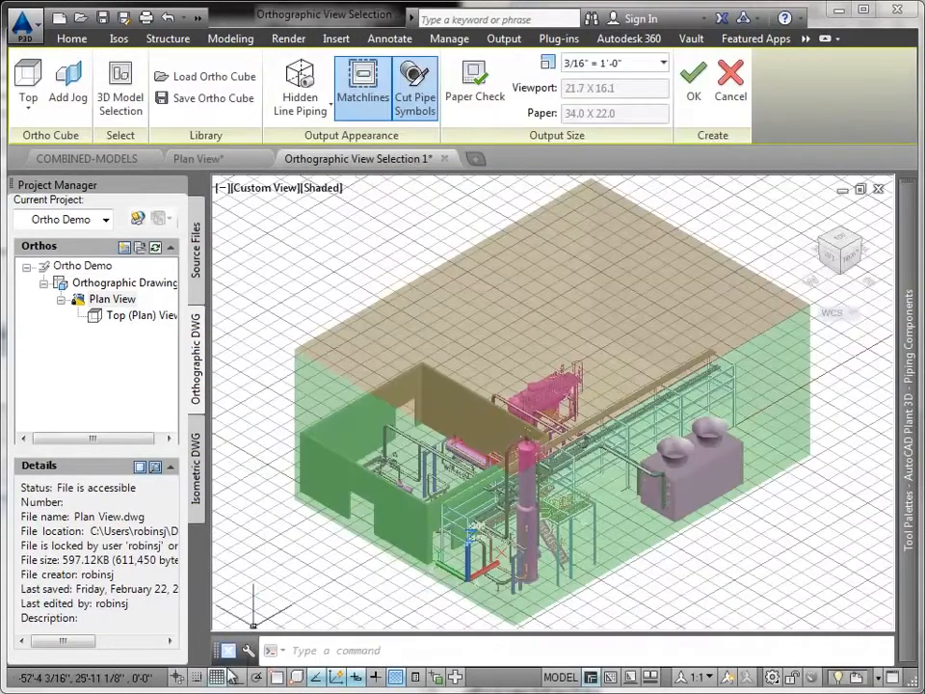
pyautogui.click(219, 678)
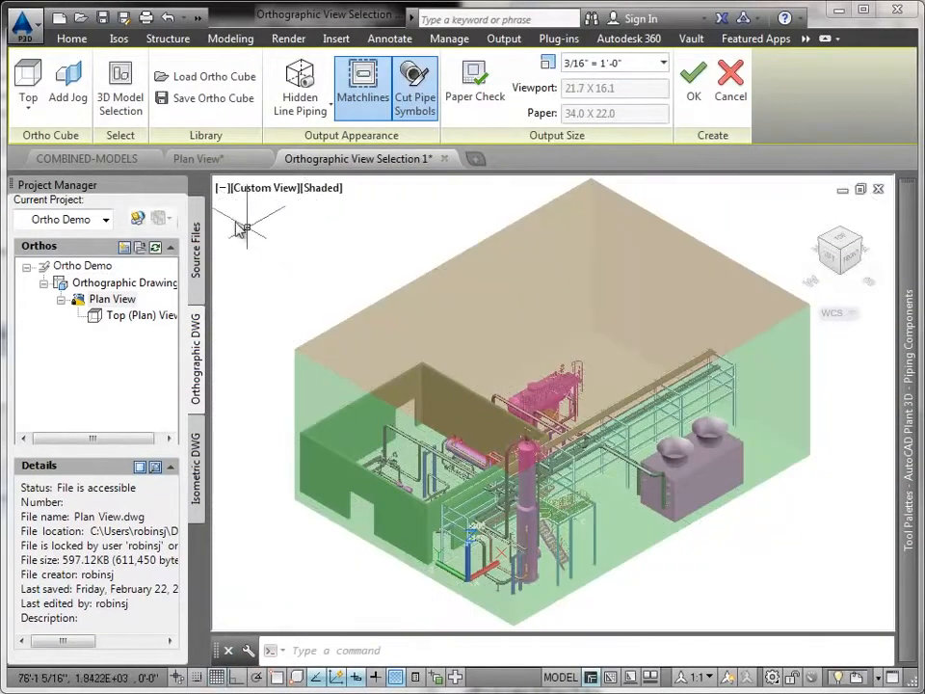
pyautogui.click(67, 89)
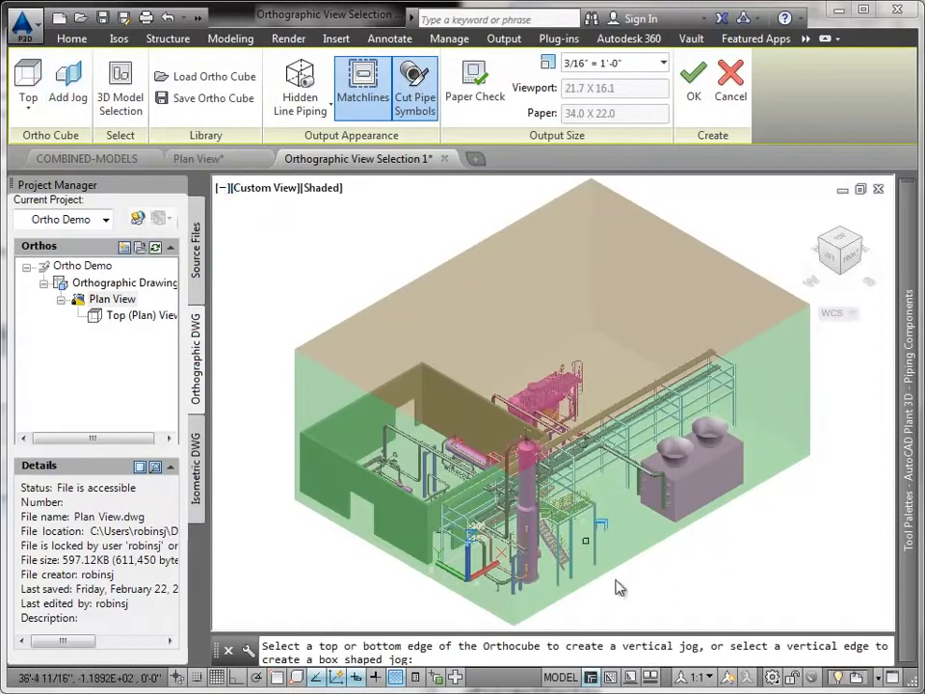
pyautogui.click(664, 541)
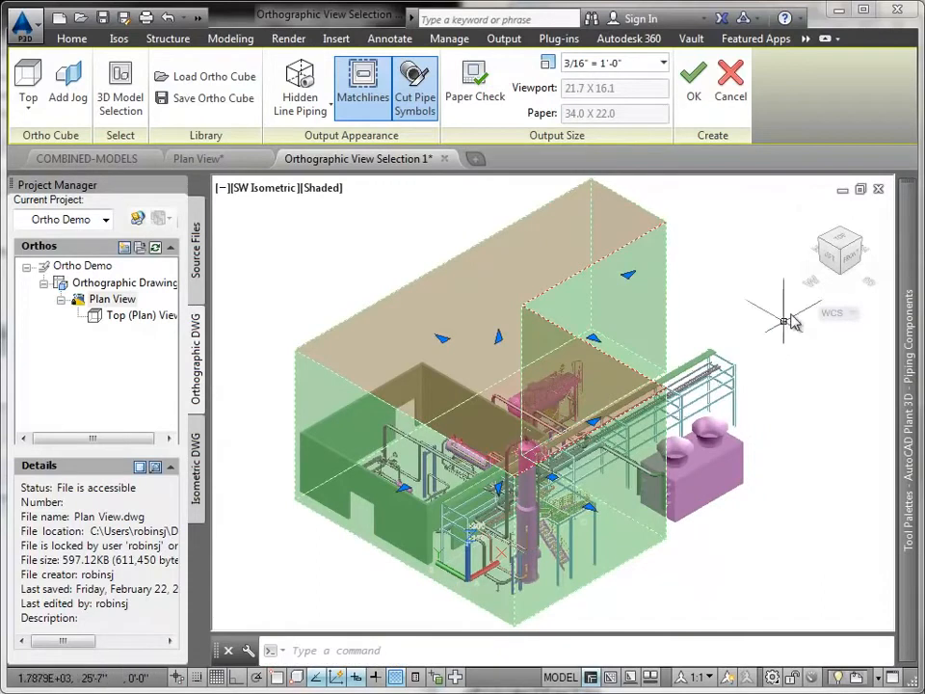
# - From the top, stretch both jog faces so the cube covers the pipe rack but leaves out the twin-fan cooling unit
pyautogui.click(841, 243)
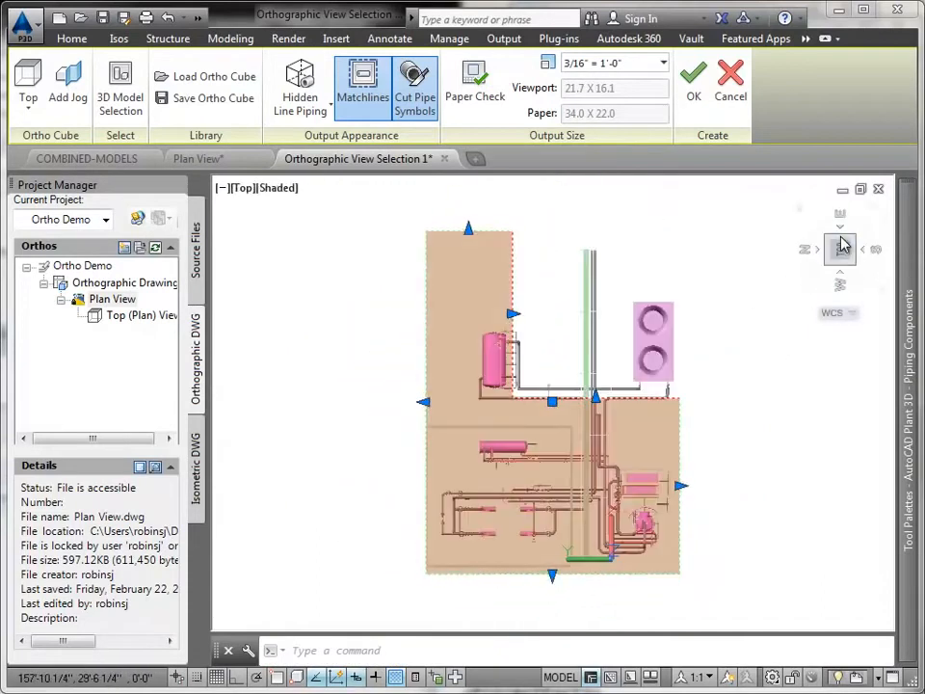
pyautogui.click(514, 315)
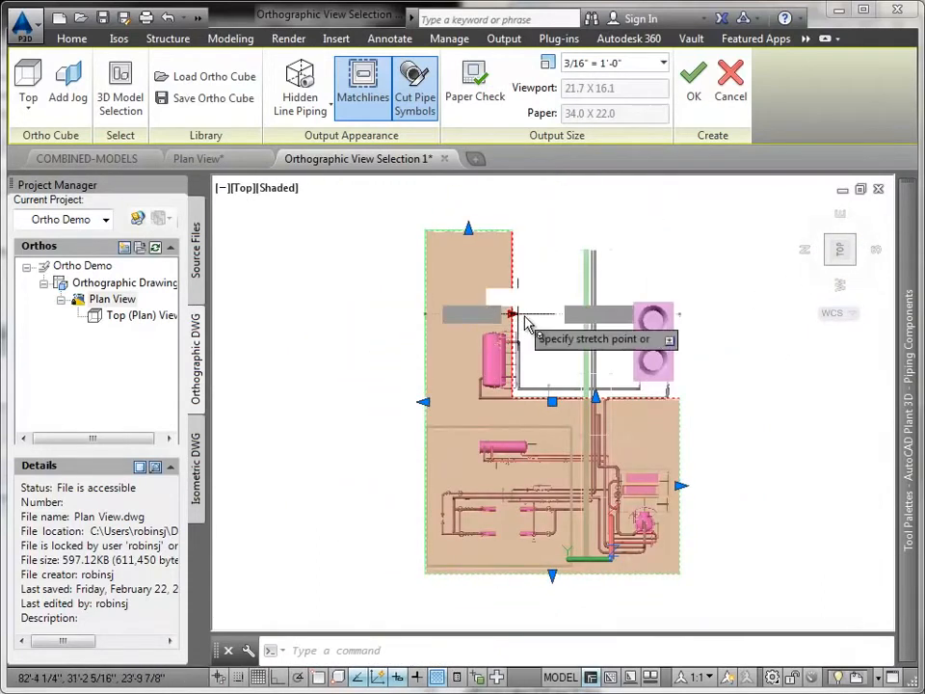
pyautogui.click(613, 321)
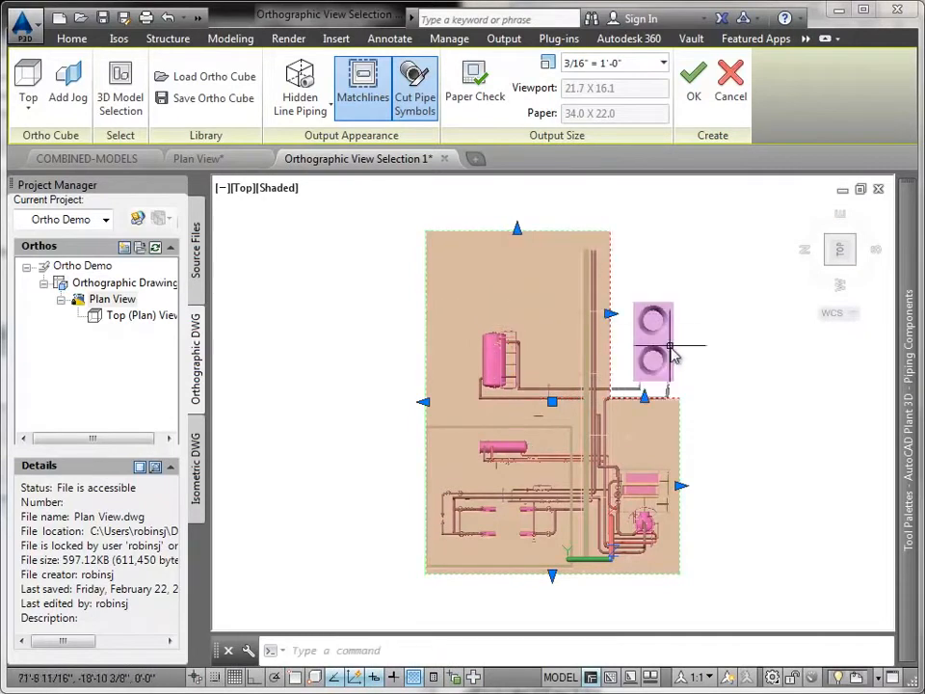
pyautogui.click(644, 396)
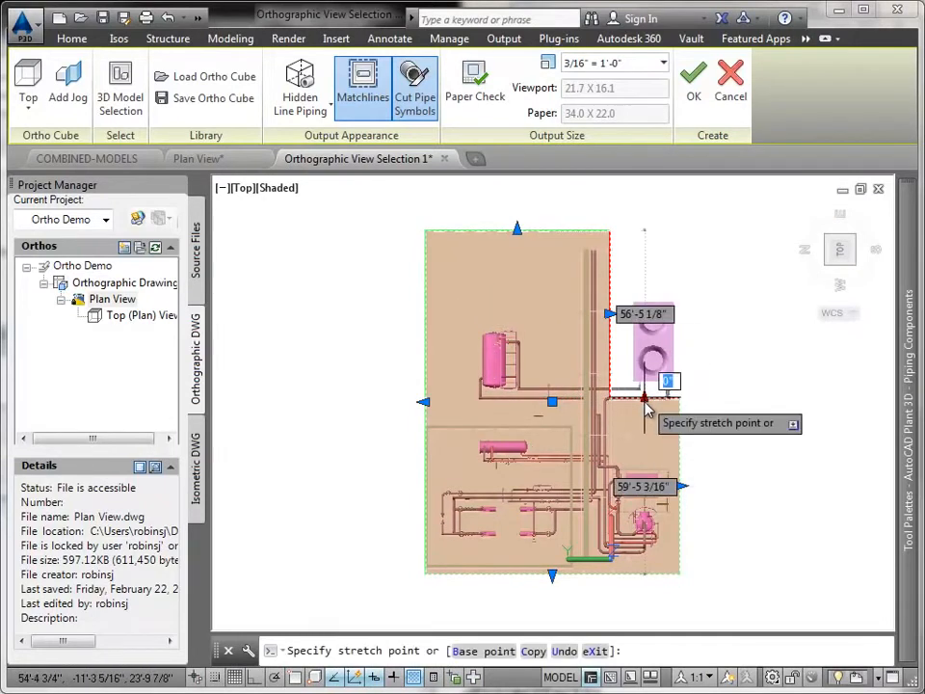
pyautogui.click(648, 411)
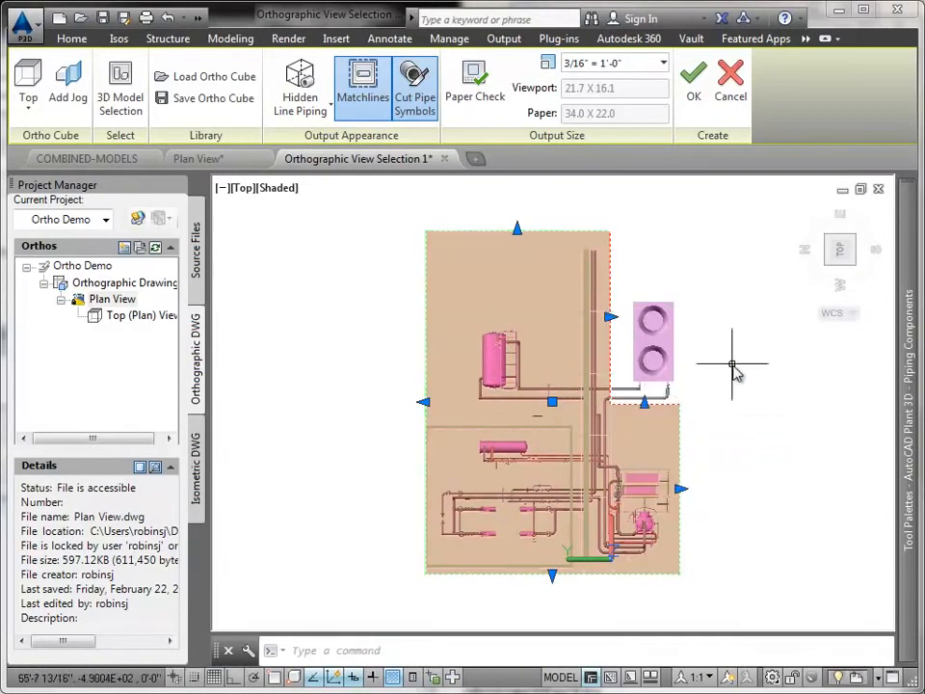
# - Set the view's output to No Hidden Lines and regenerate the plan view with the jog
pyautogui.click(305, 112)
pyautogui.click(303, 139)
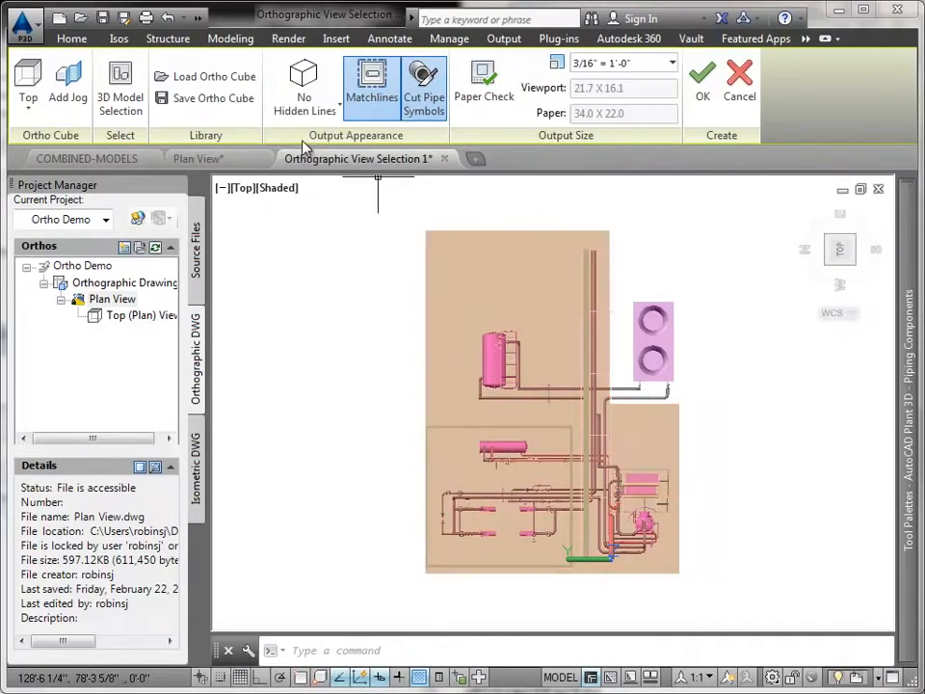
pyautogui.click(702, 82)
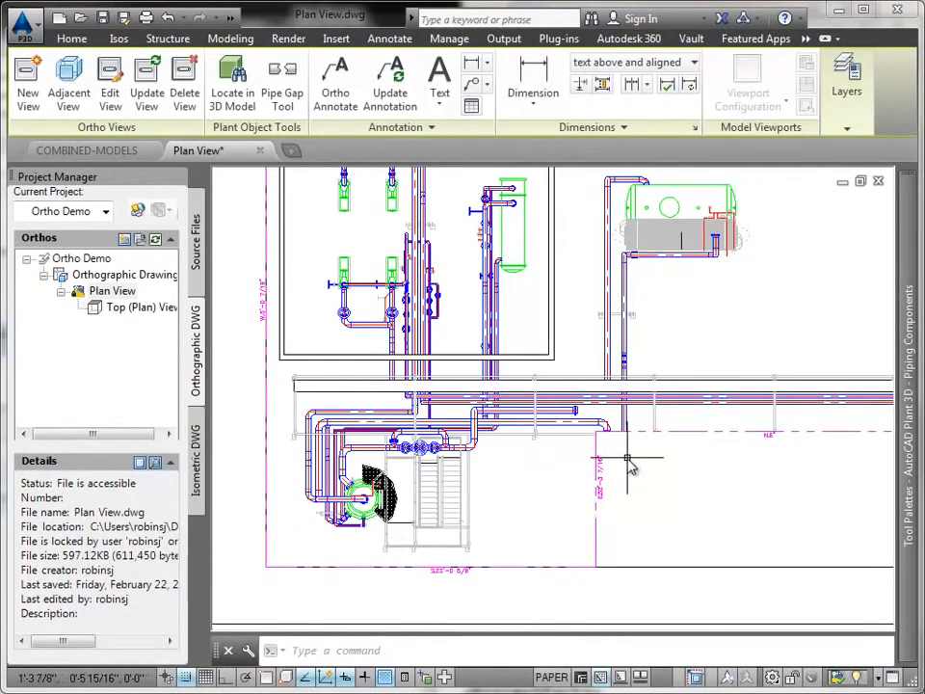
# - Add a pipe gap to the horizontal pipe between the two pumps, extending one end to just short of the second pump
pyautogui.scroll(1, 559, 445)
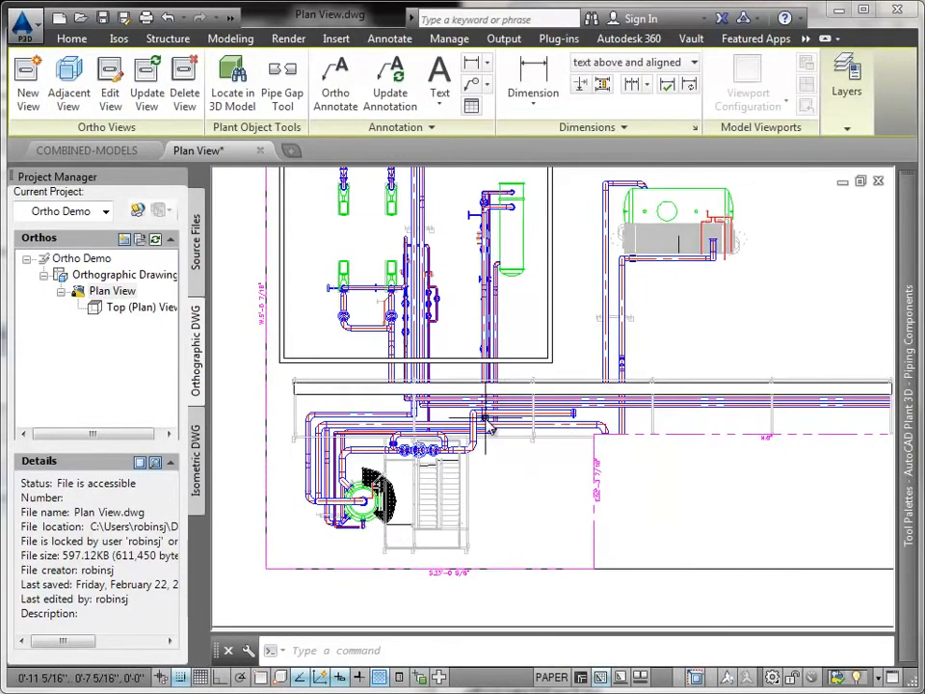
pyautogui.scroll(1, 487, 424)
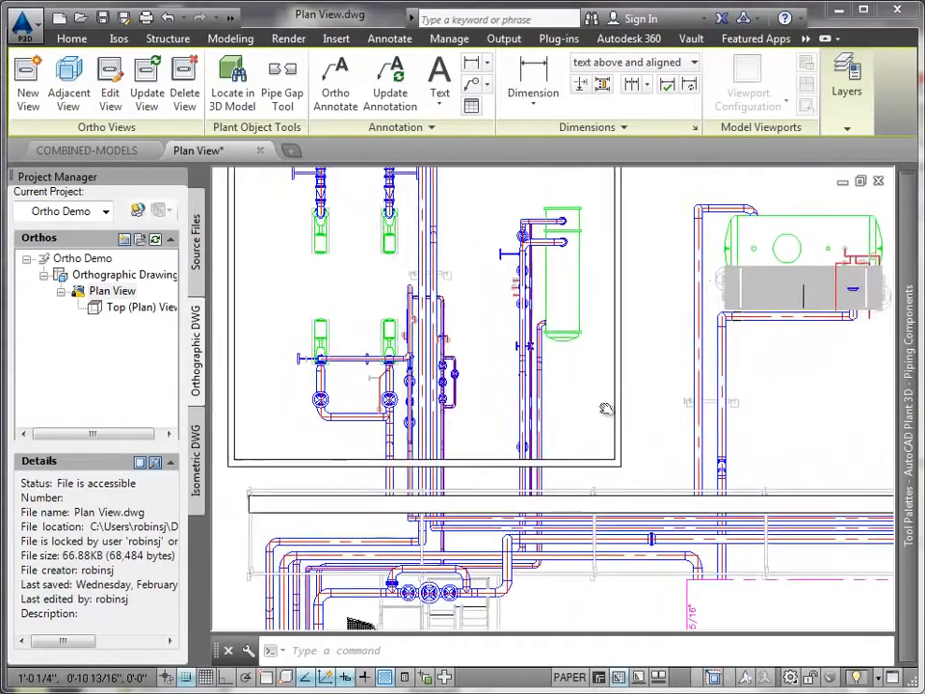
pyautogui.scroll(-1, 597, 414)
pyautogui.scroll(2, 380, 400)
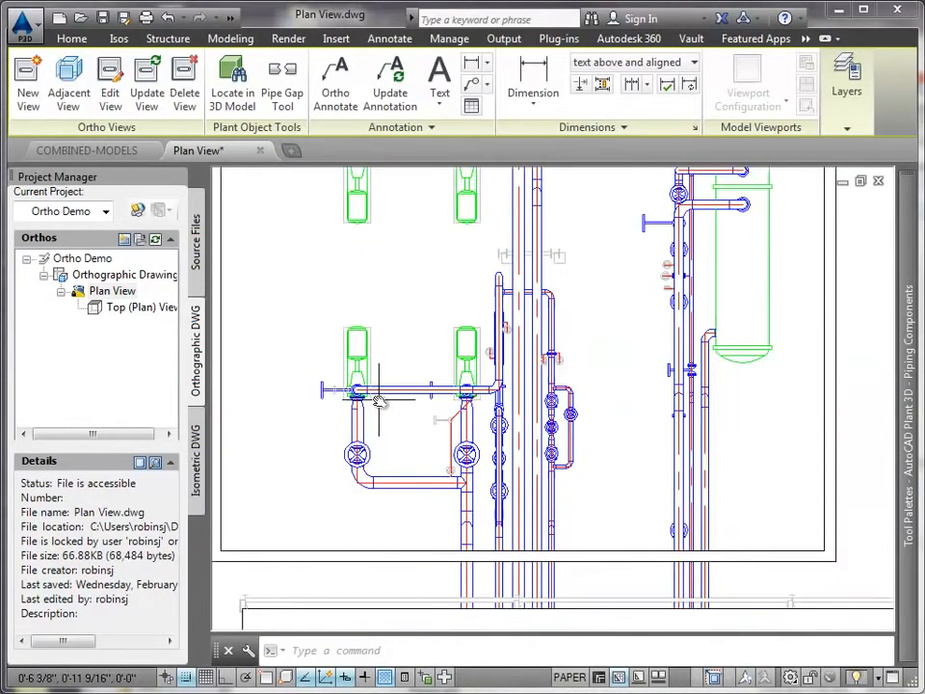
pyautogui.scroll(2, 379, 403)
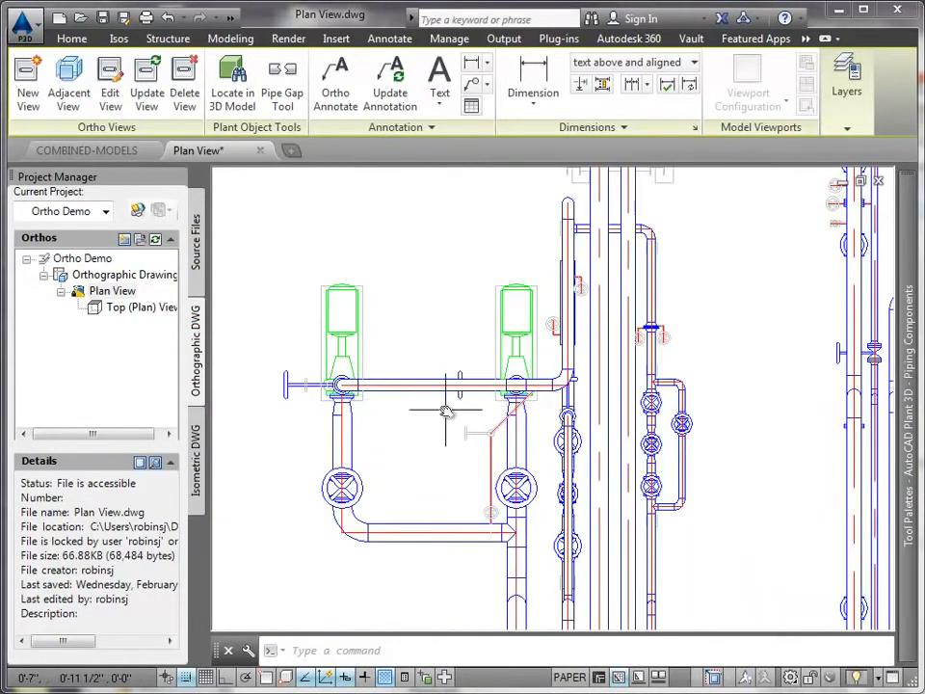
pyautogui.click(281, 89)
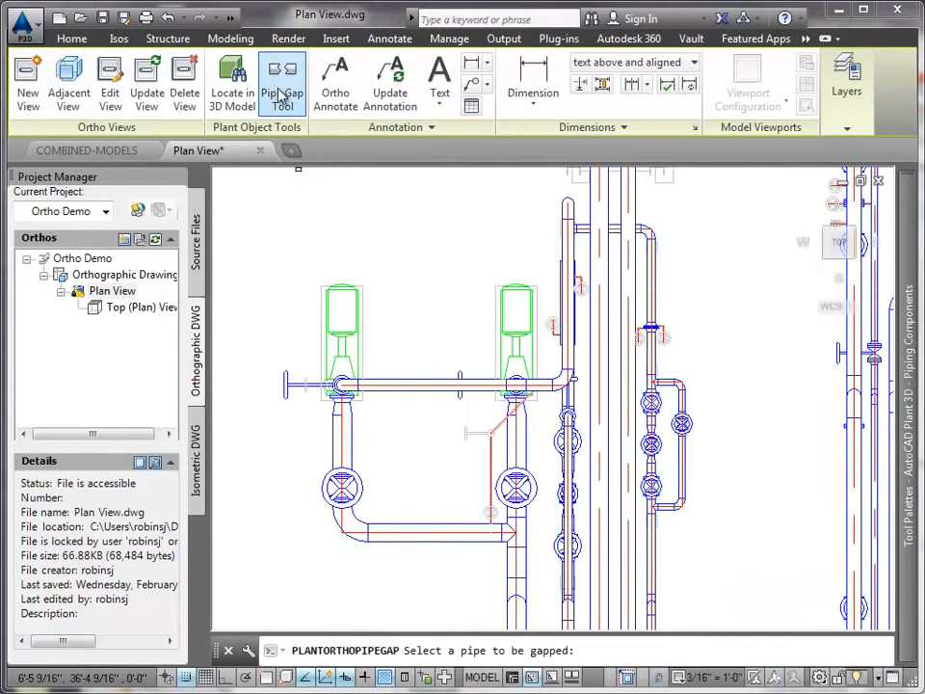
pyautogui.click(438, 389)
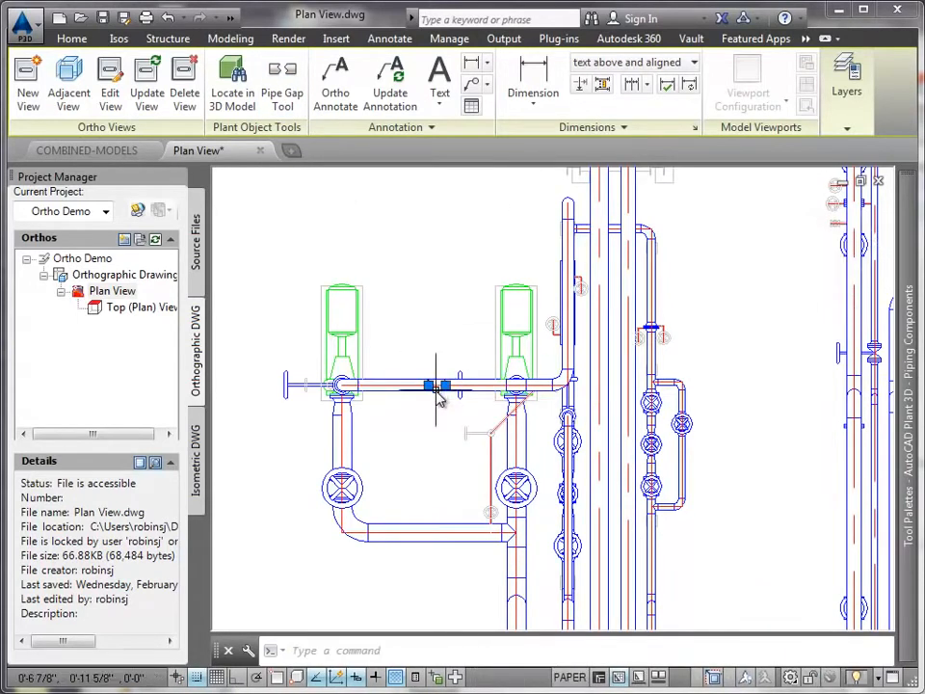
pyautogui.click(488, 388)
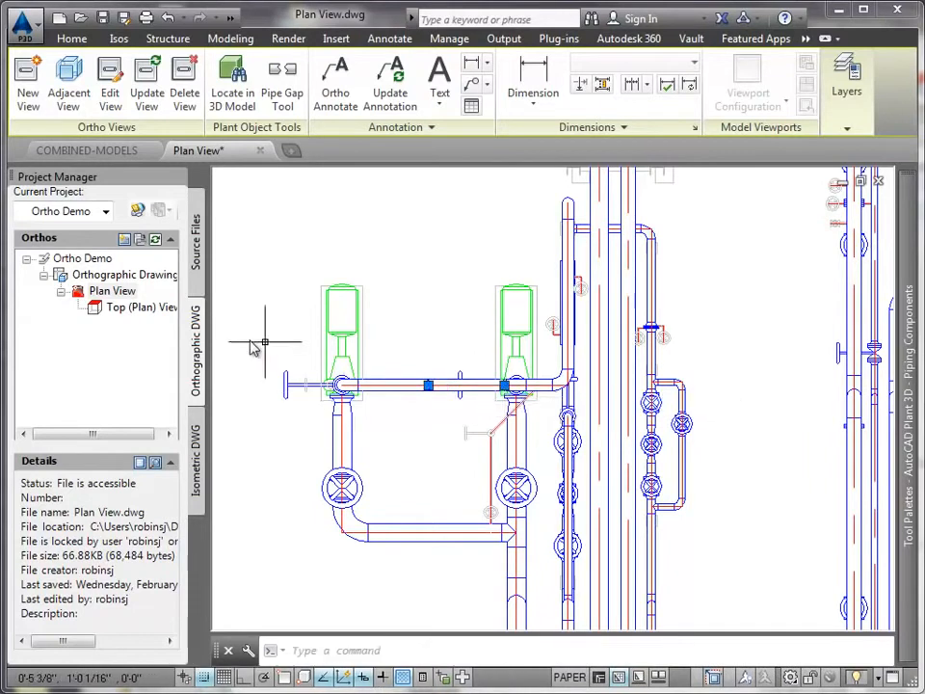
# - Update the Top (Plan) View to apply the pipe gap between the two pumps
pyautogui.click(144, 308)
pyautogui.rightClick(146, 319)
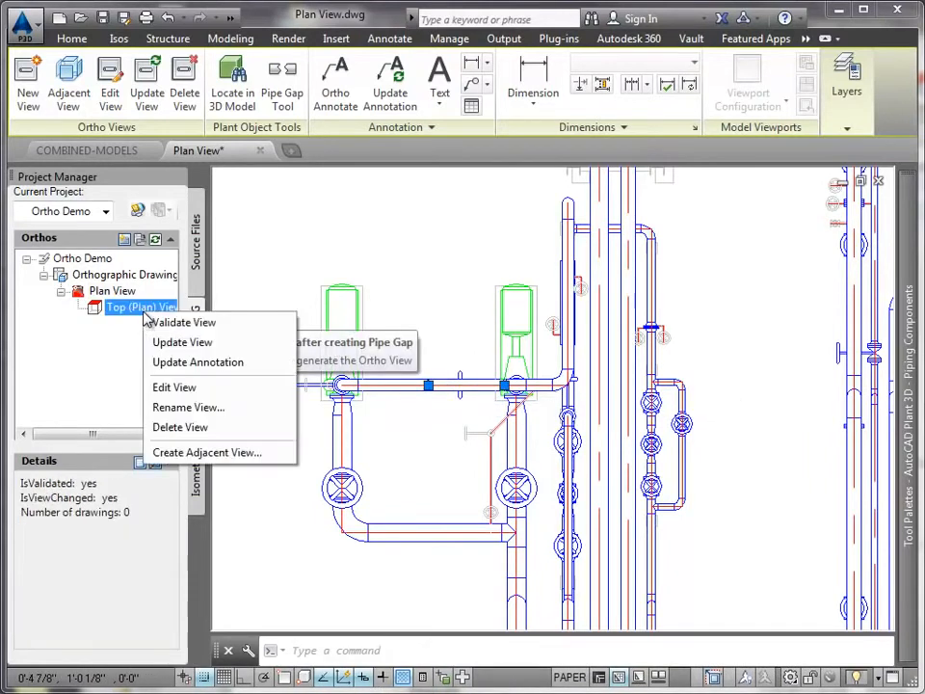
pyautogui.click(169, 342)
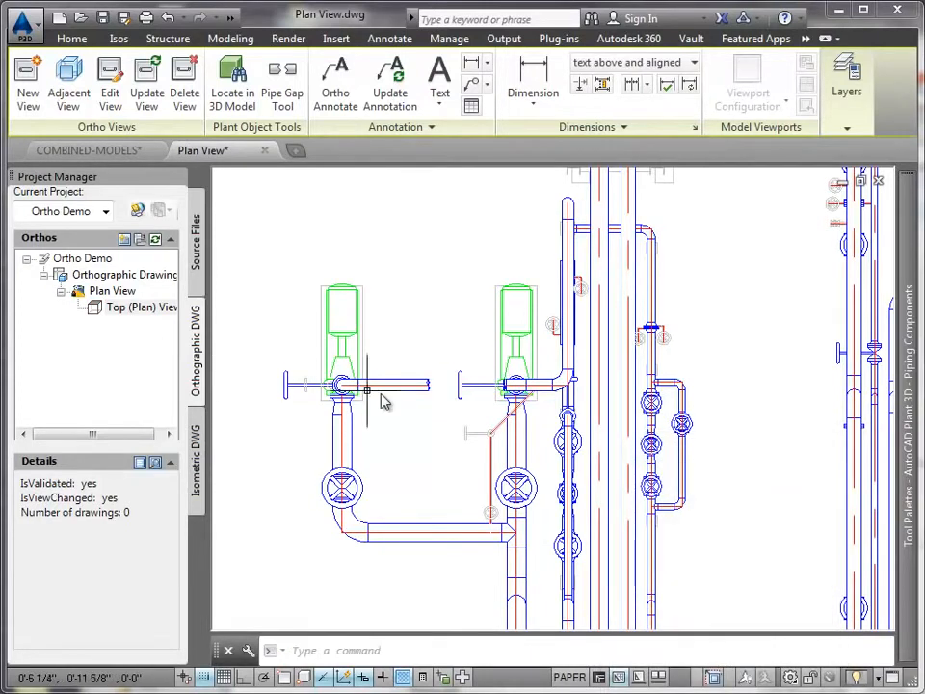
# - Edit the placed plan view to change its ortho cube direction to Front and regenerate the view
pyautogui.scroll(2, 441, 414)
pyautogui.scroll(2, 442, 411)
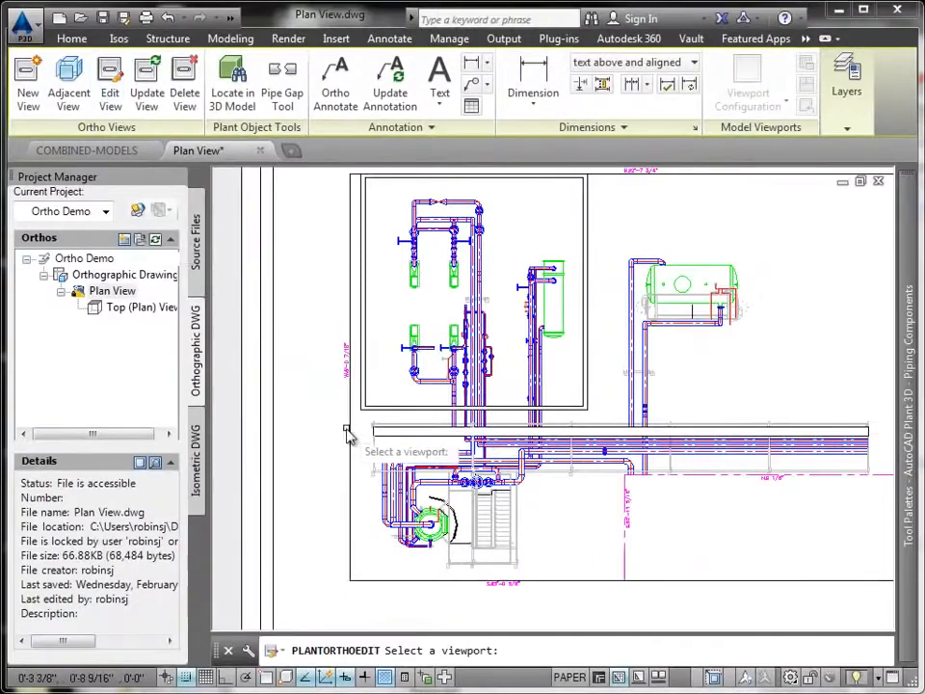
pyautogui.click(354, 439)
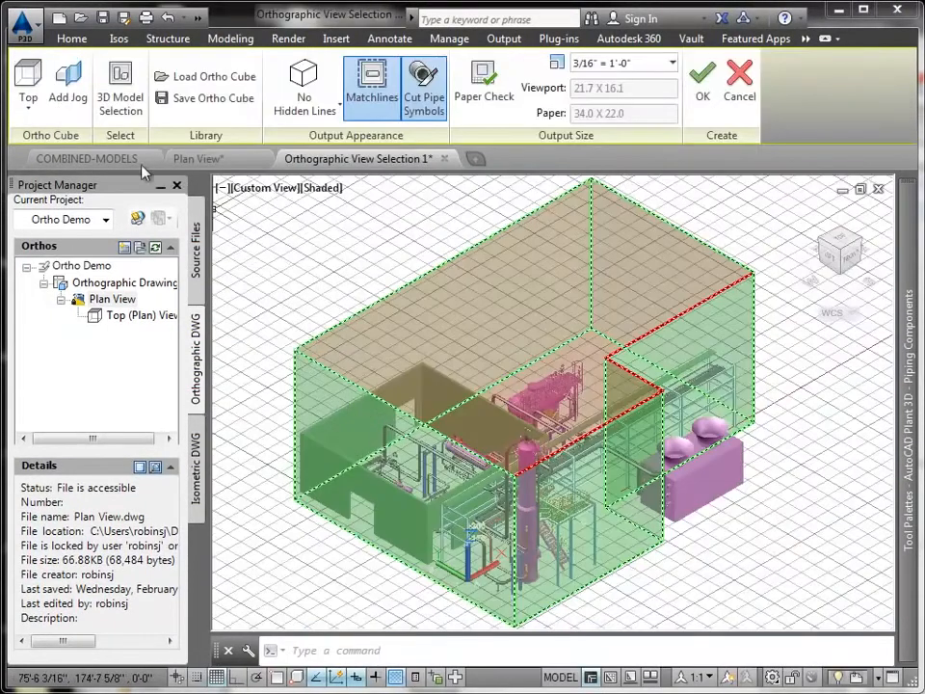
pyautogui.click(35, 103)
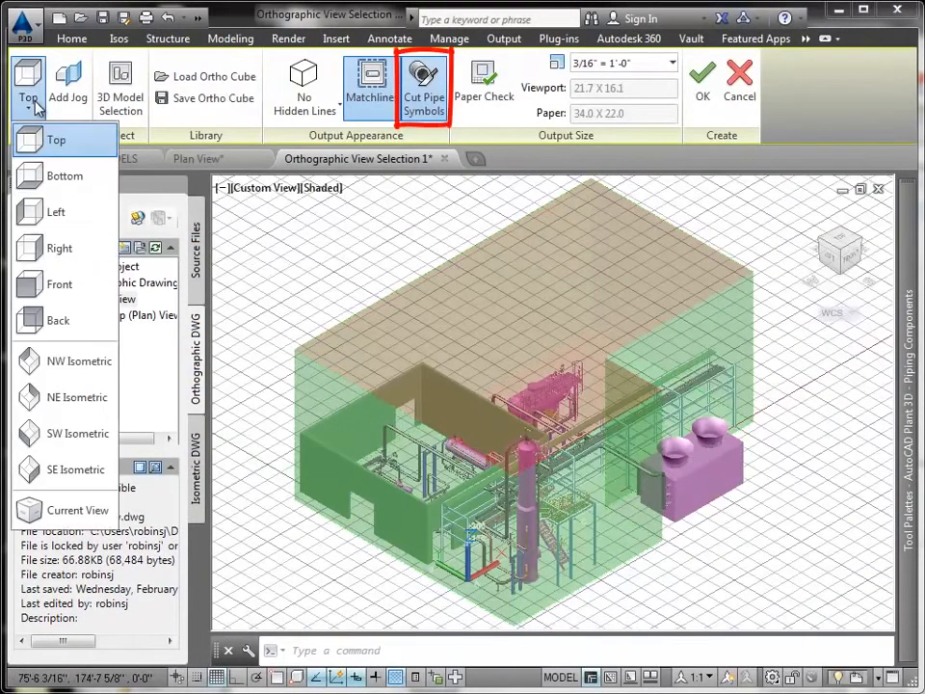
pyautogui.click(43, 284)
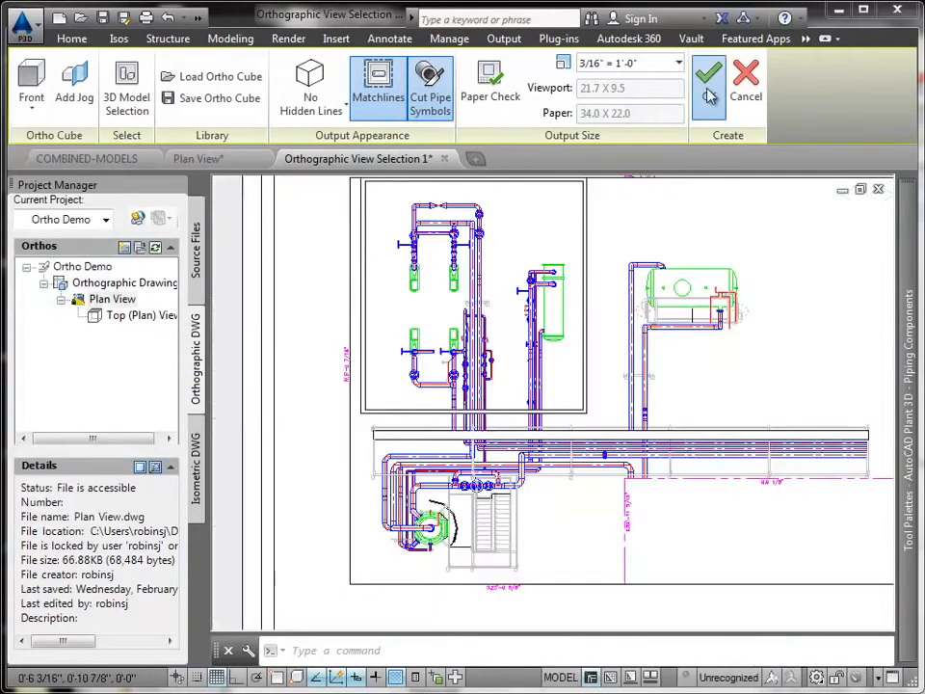
pyautogui.click(708, 77)
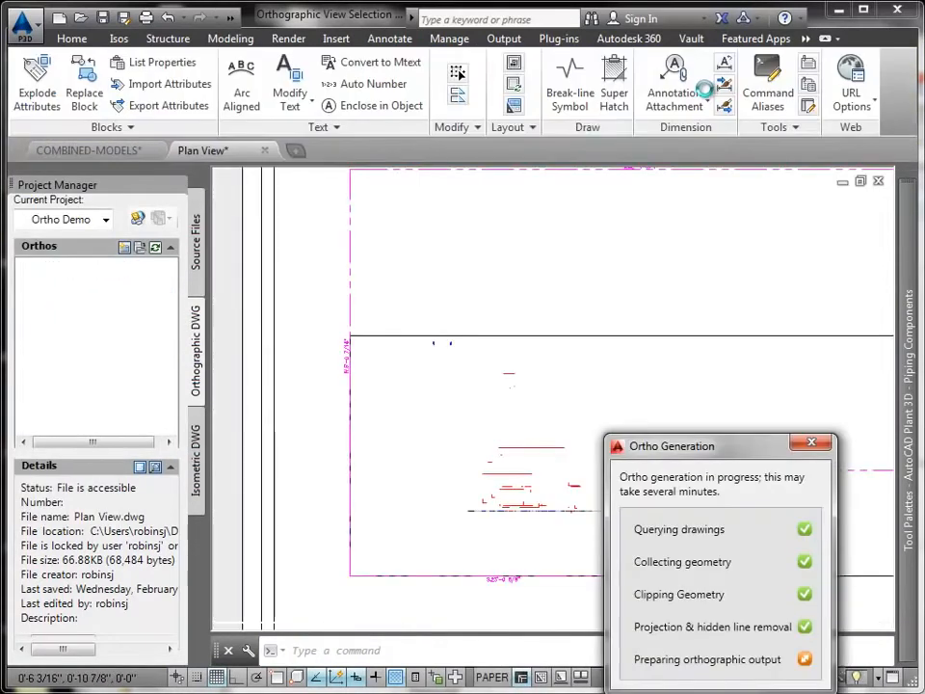
pyautogui.scroll(8, 653, 504)
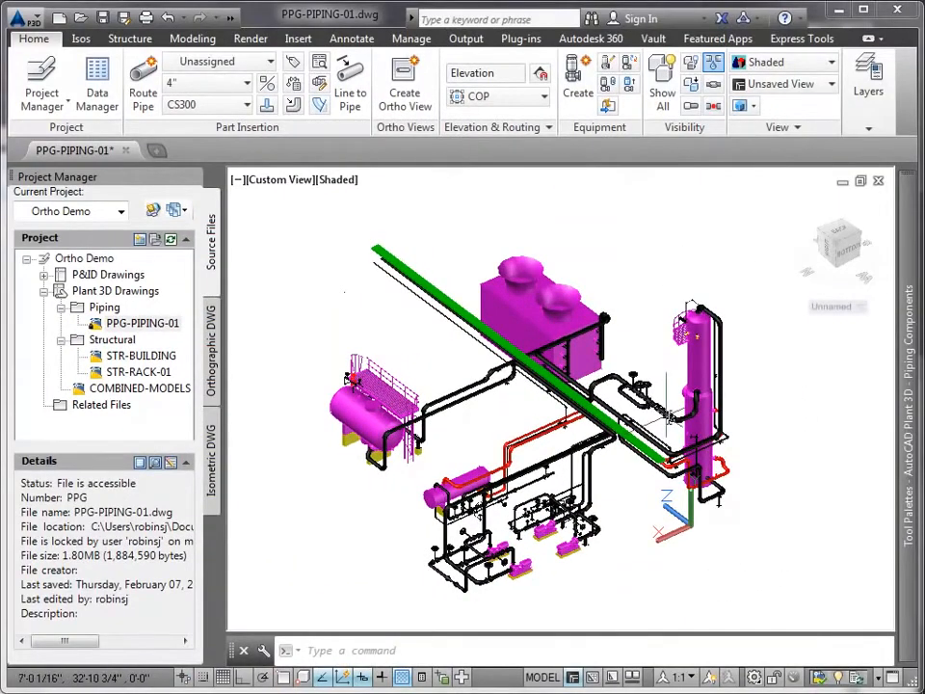
# - In PPG-PIPING-01, select the entire line number 10001 from its pipe near the column and hide all other plant objects
pyautogui.moveTo(664, 409)
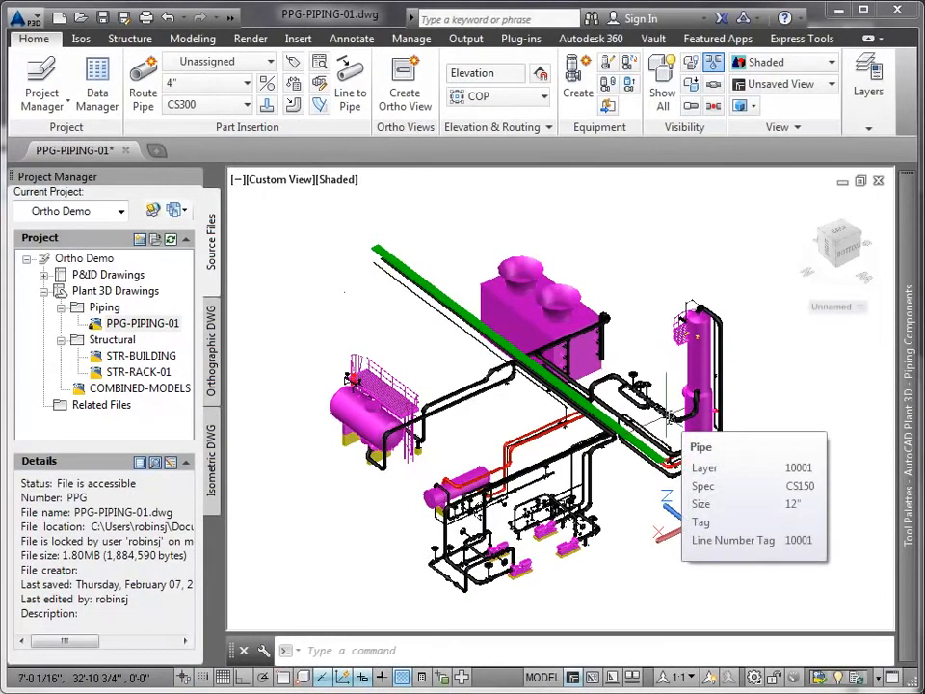
pyautogui.click(668, 413)
pyautogui.rightClick(669, 418)
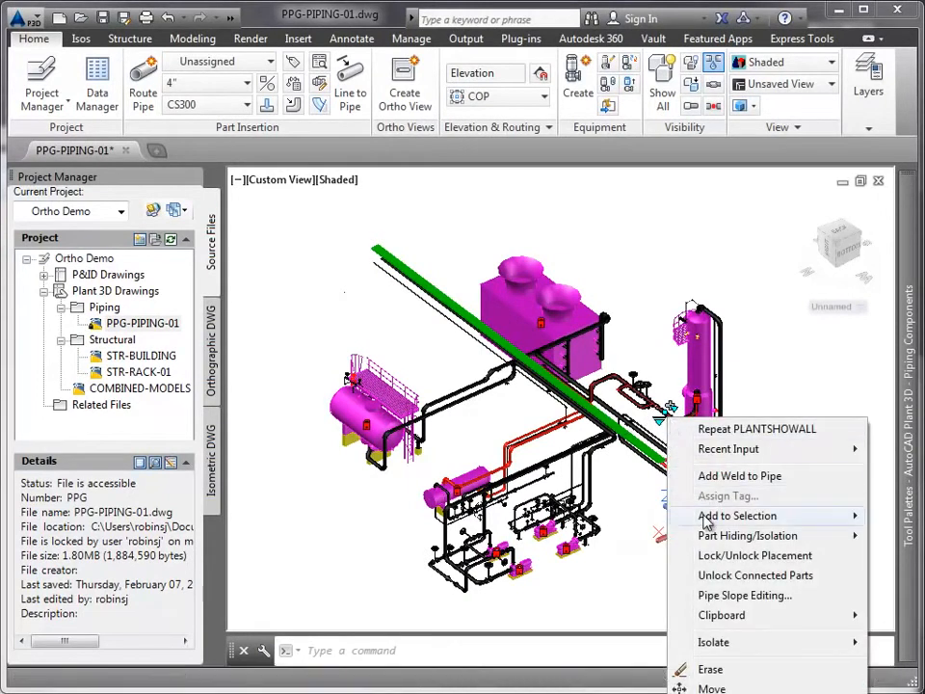
pyautogui.moveTo(706, 517)
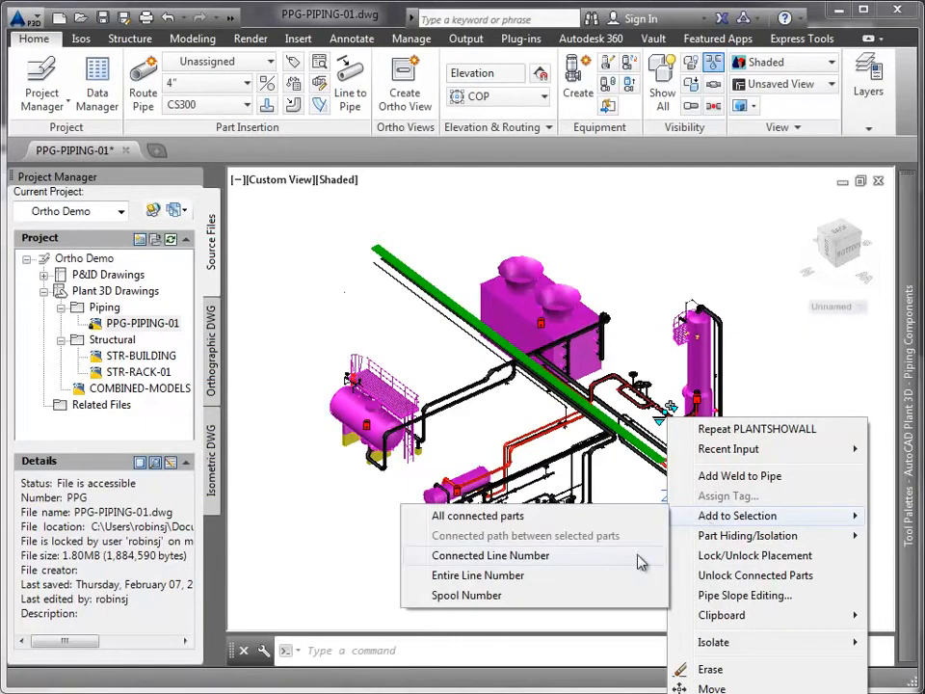
pyautogui.click(516, 575)
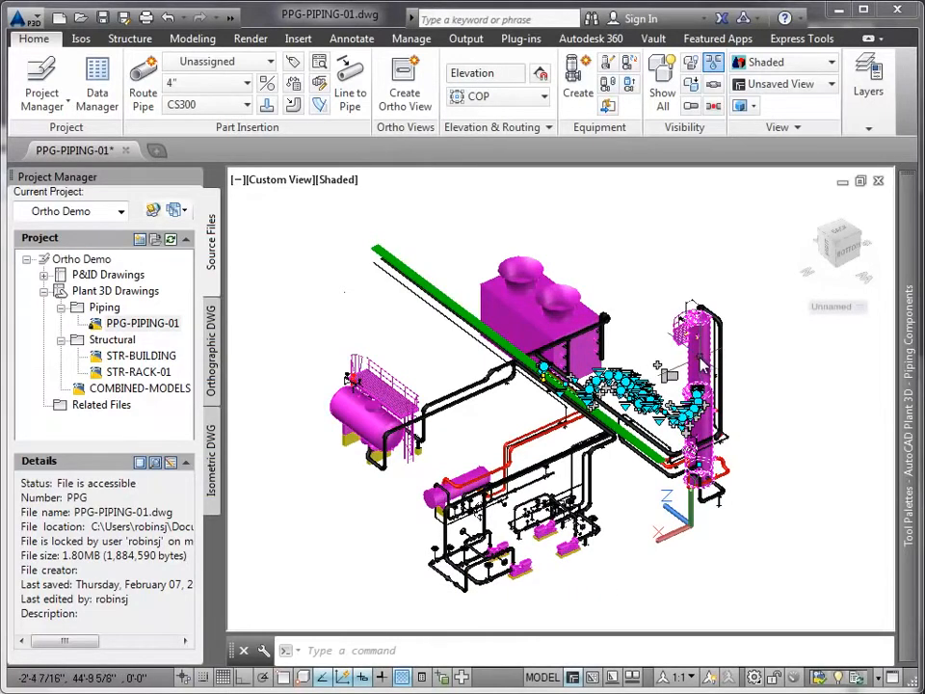
pyautogui.click(692, 87)
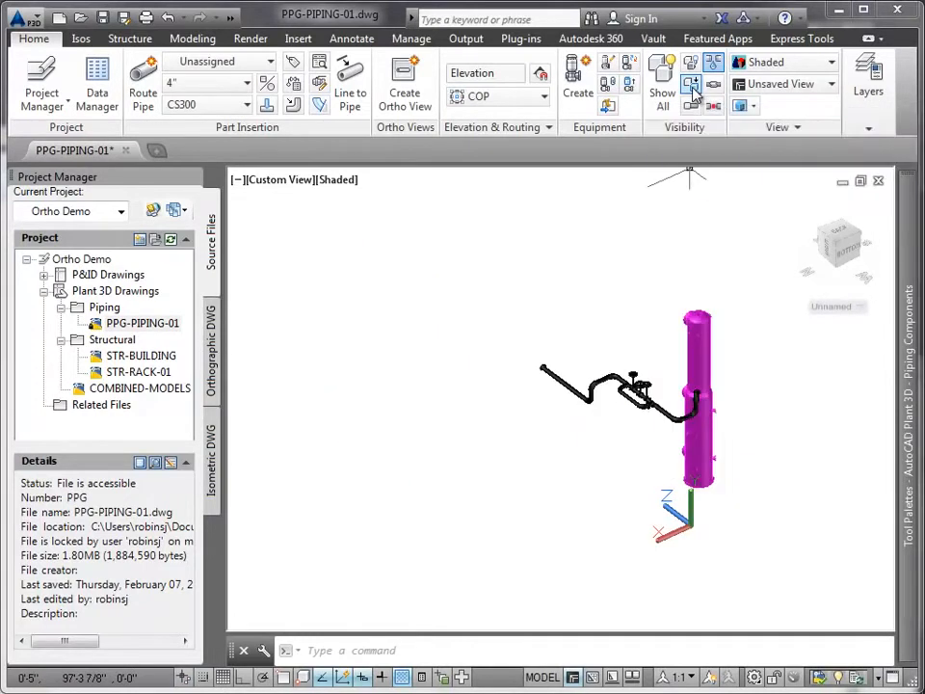
# - Create an ortho view from the isolated model in a new orthographic drawing named Line-10001.dwg
pyautogui.click(409, 100)
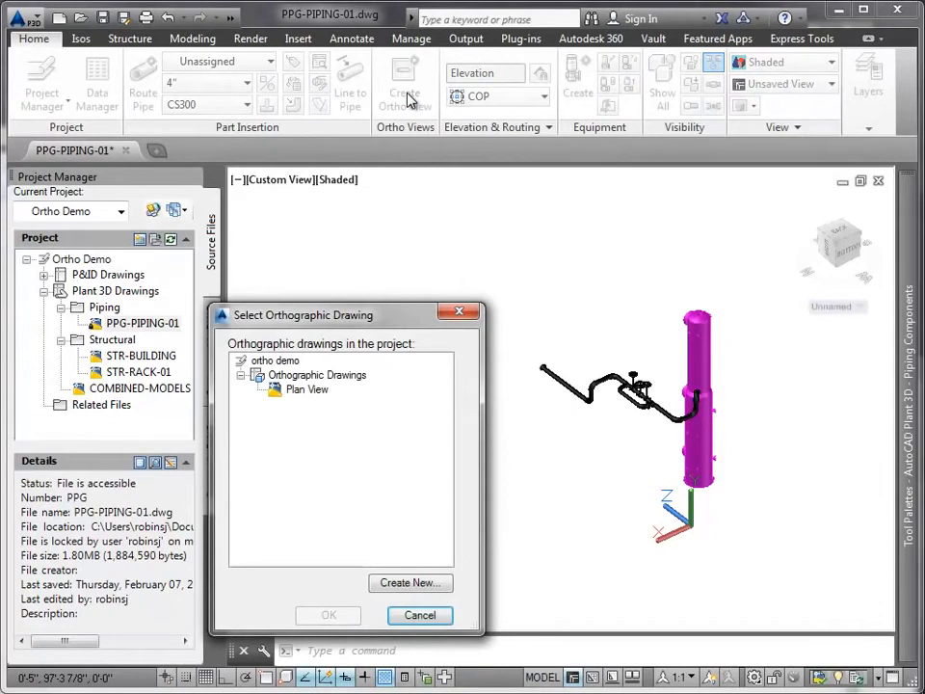
pyautogui.click(405, 583)
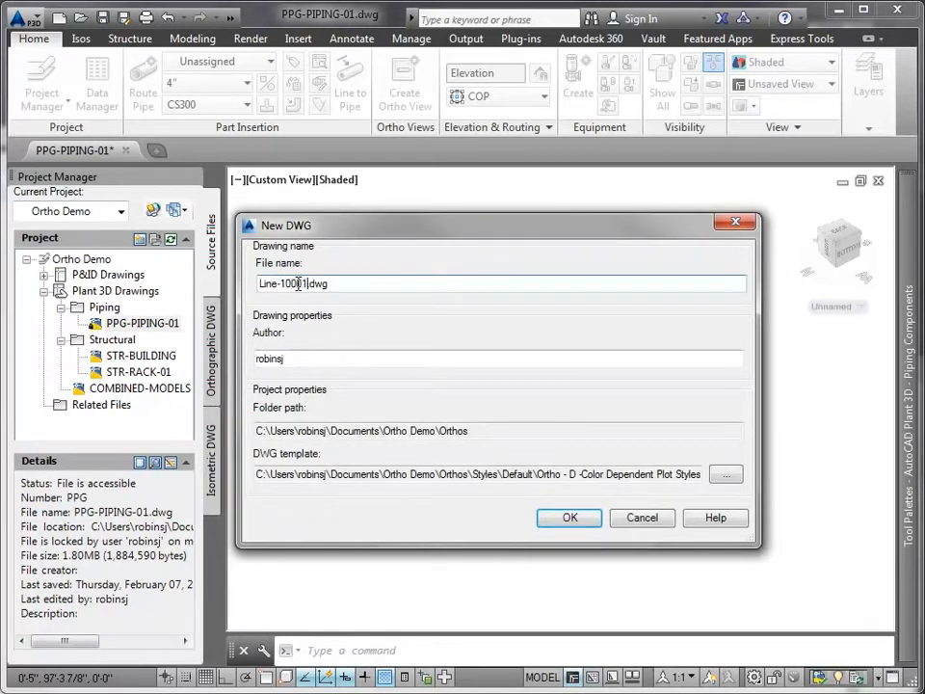
pyautogui.click(553, 517)
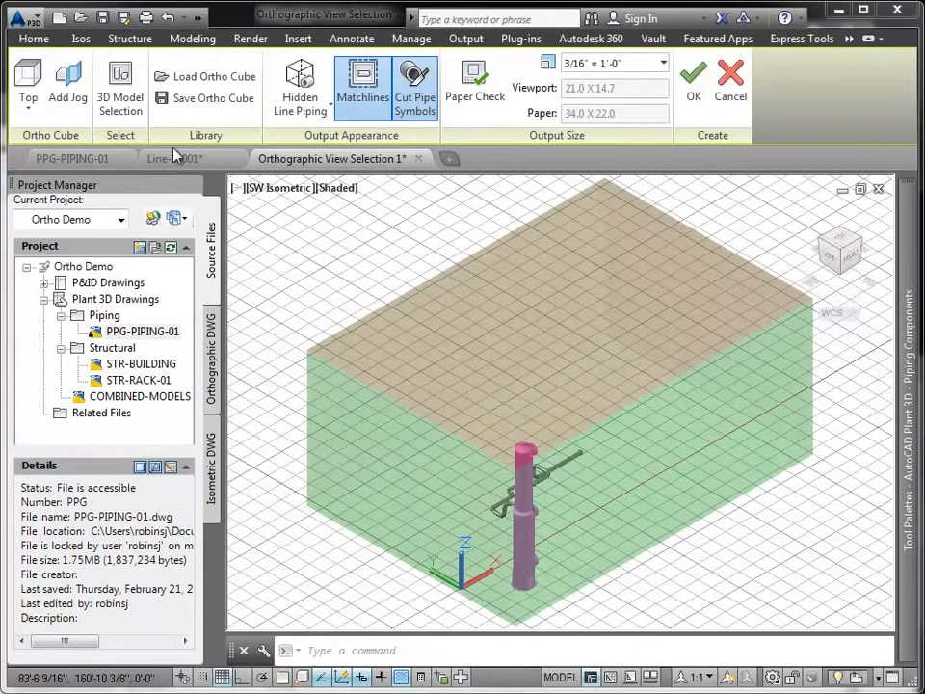
# - Add the STR-RACK-01 structural model to the view's reference models, leaving STR-BUILDING out
pyautogui.click(130, 103)
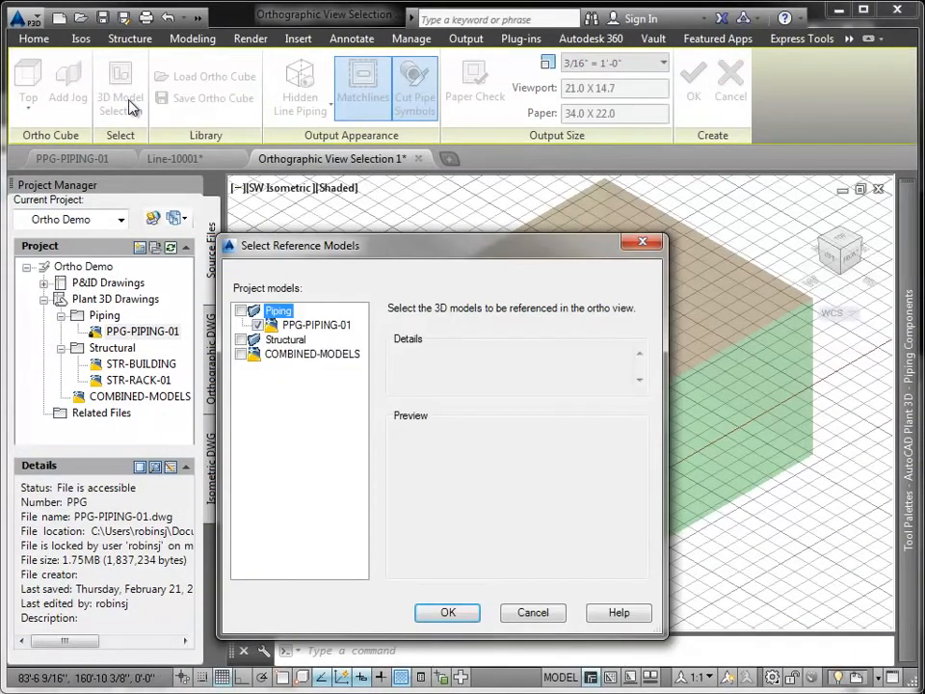
pyautogui.click(240, 339)
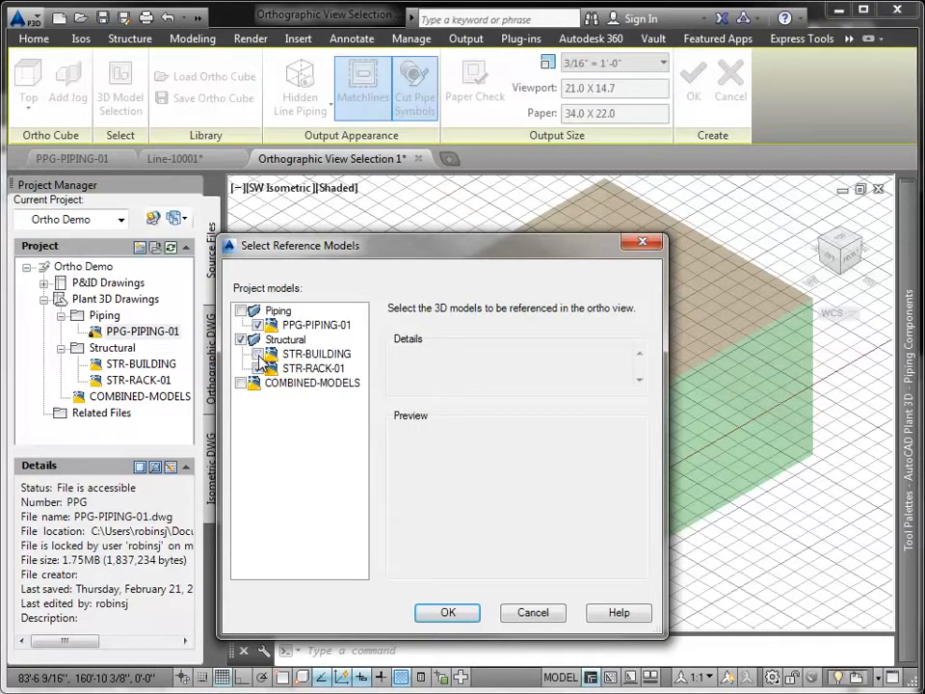
pyautogui.click(445, 613)
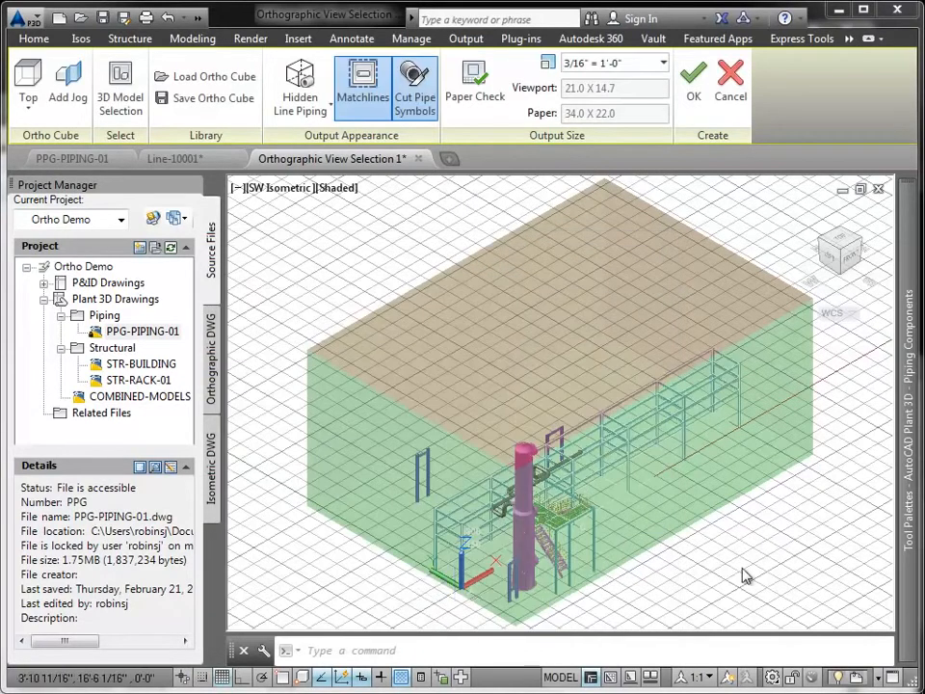
# - From the top, stretch three faces of the ortho cube inward around the piping line, column and stair platform, for a viewport about 9.7 x 5.1
pyautogui.click(840, 245)
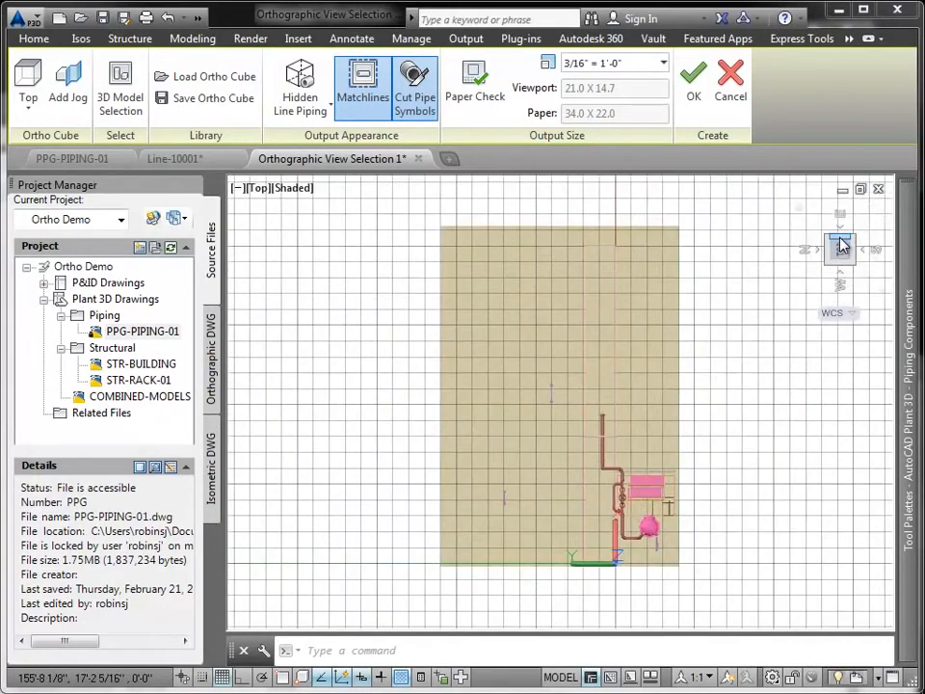
pyautogui.click(564, 346)
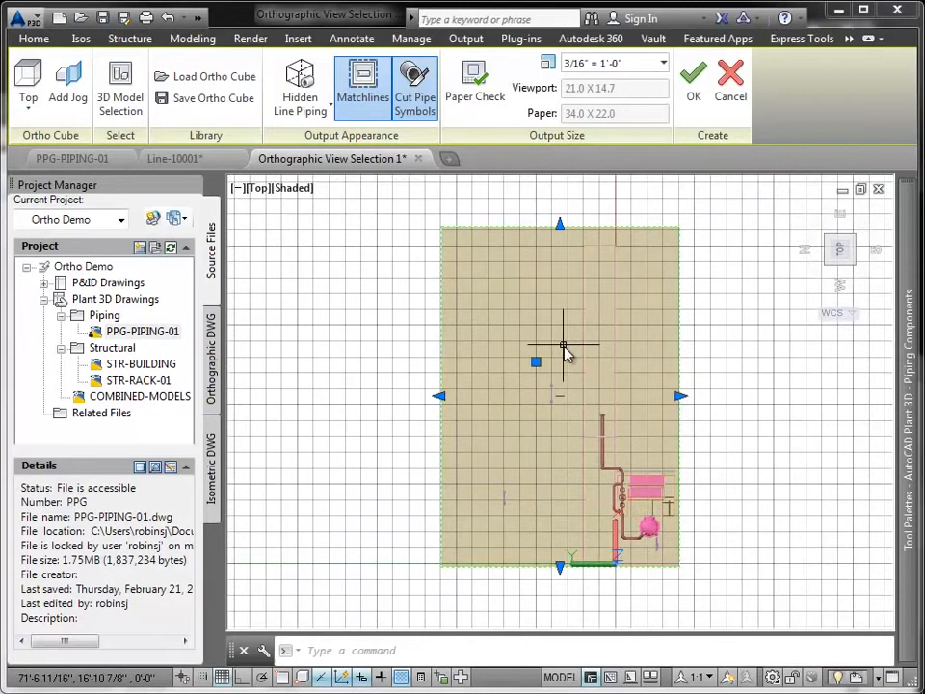
pyautogui.click(560, 224)
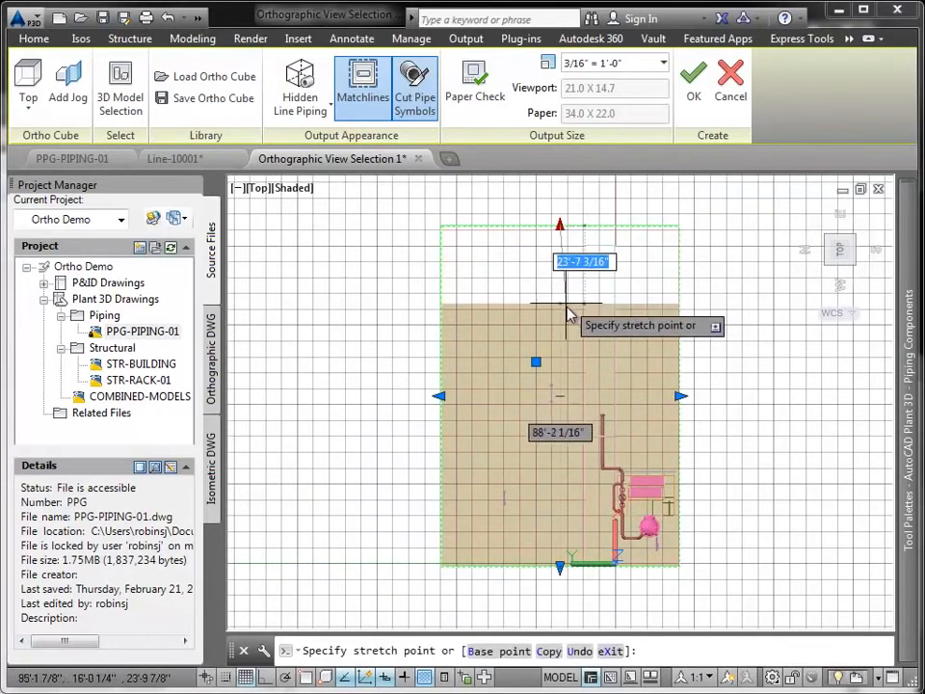
pyautogui.click(562, 408)
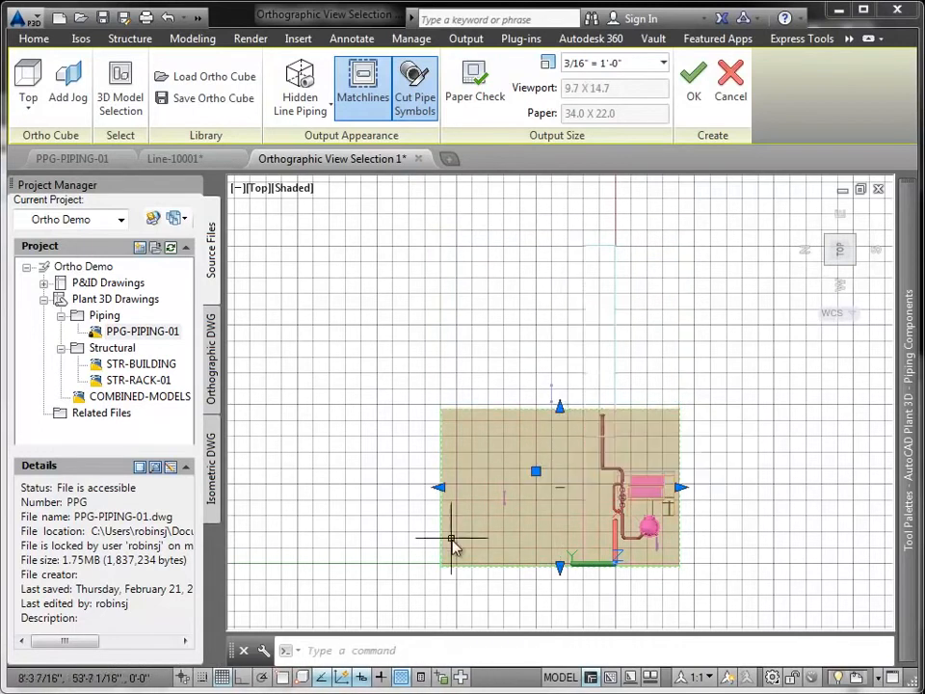
pyautogui.click(438, 487)
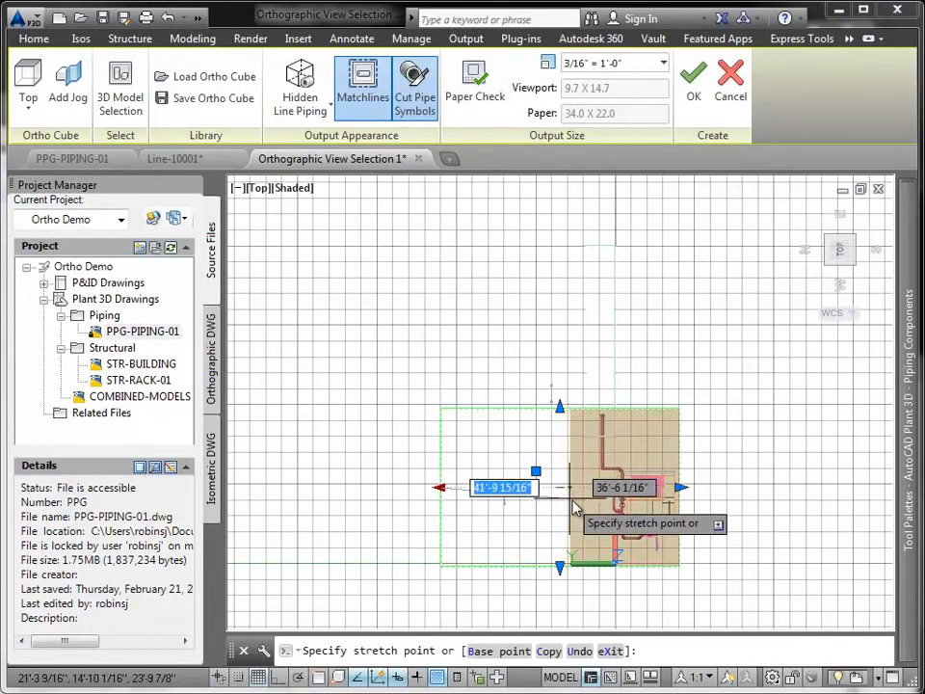
pyautogui.click(589, 551)
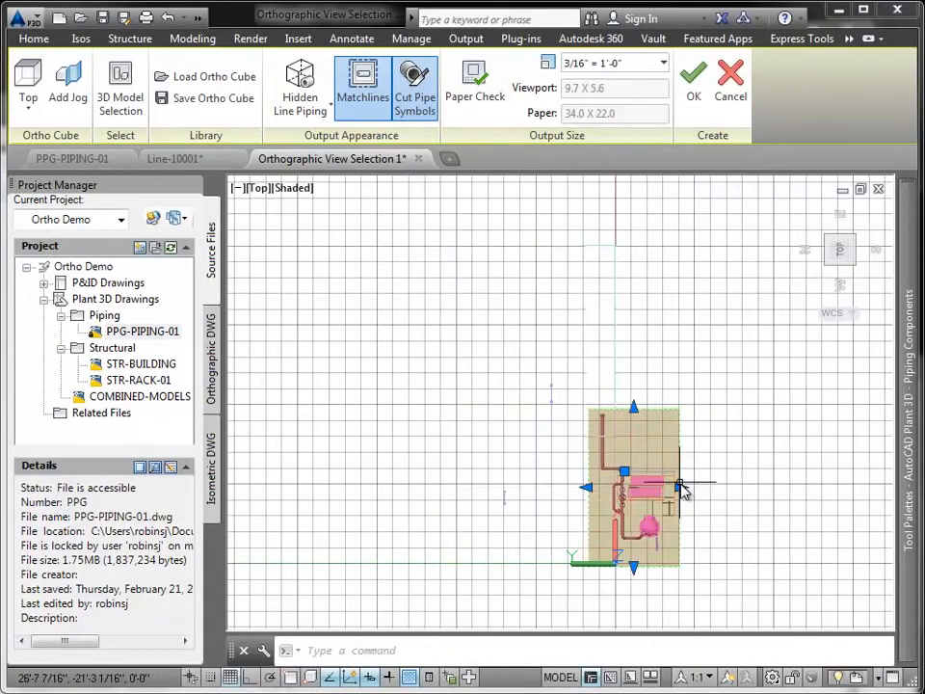
pyautogui.click(678, 487)
pyautogui.click(674, 495)
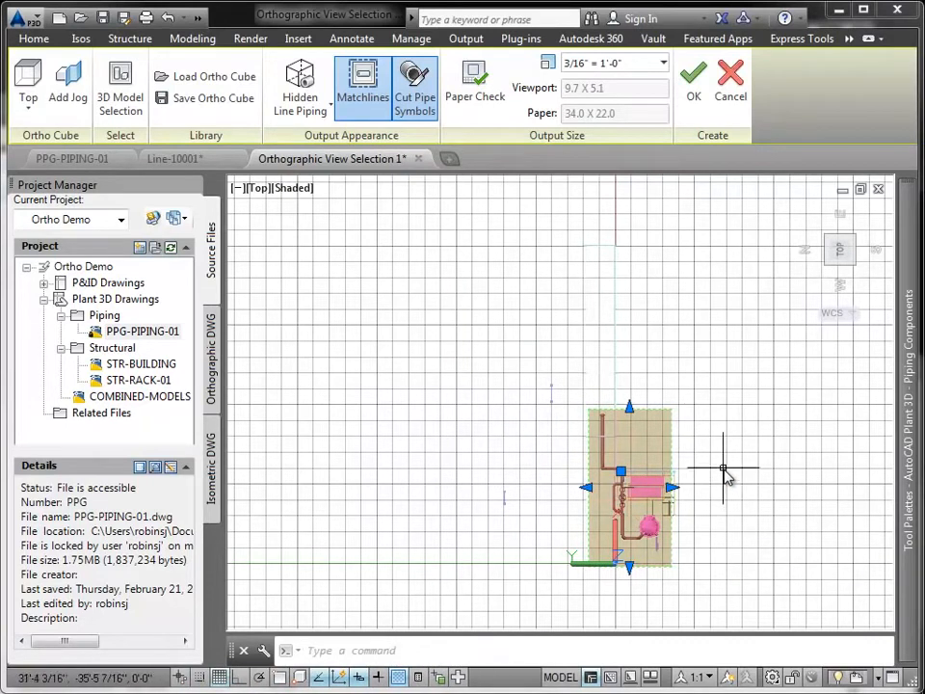
# - Save the ortho cube as "pipe" and place the top view near the upper-left corner of the Line-10001 sheet
pyautogui.click(214, 97)
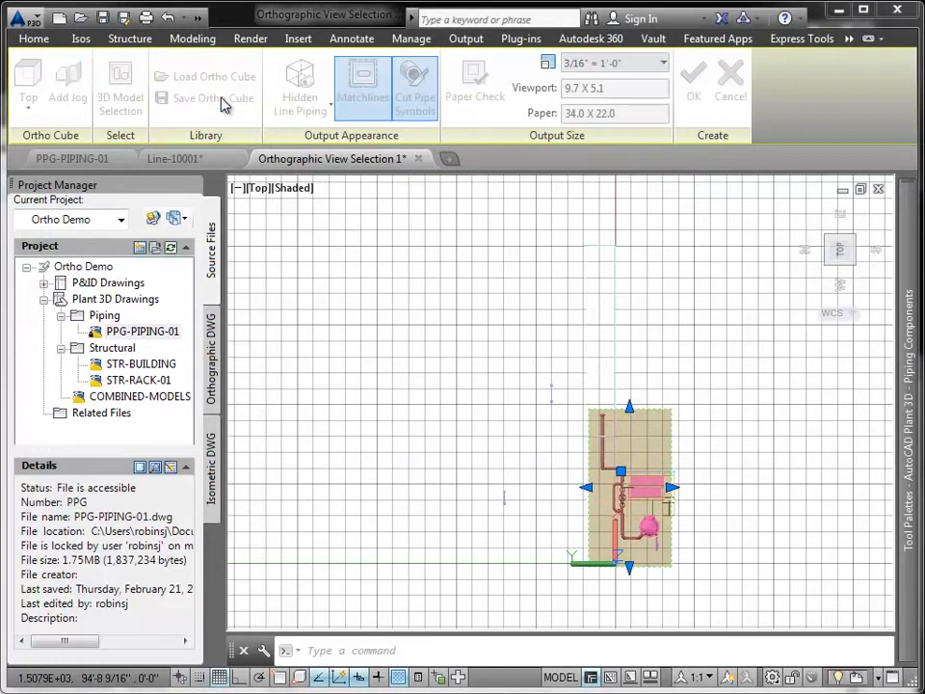
pyautogui.write('pipe')
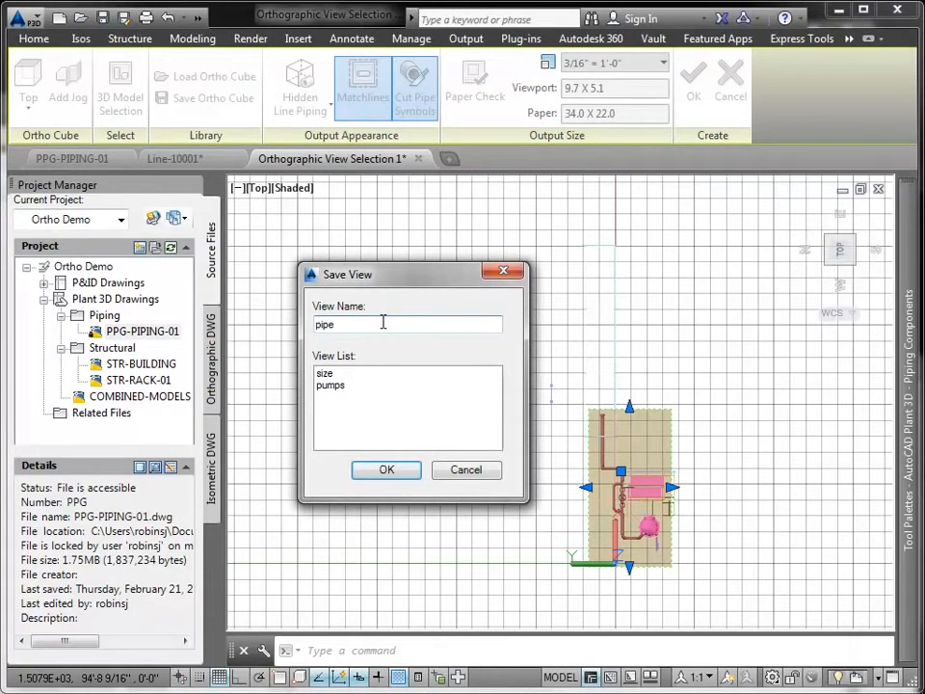
pyautogui.click(382, 470)
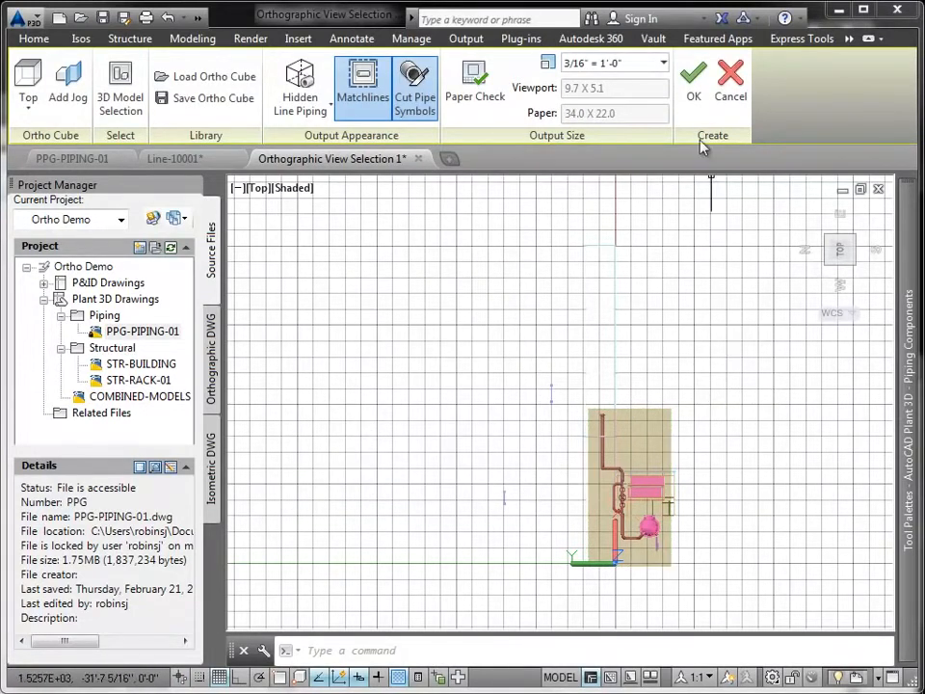
pyautogui.click(694, 96)
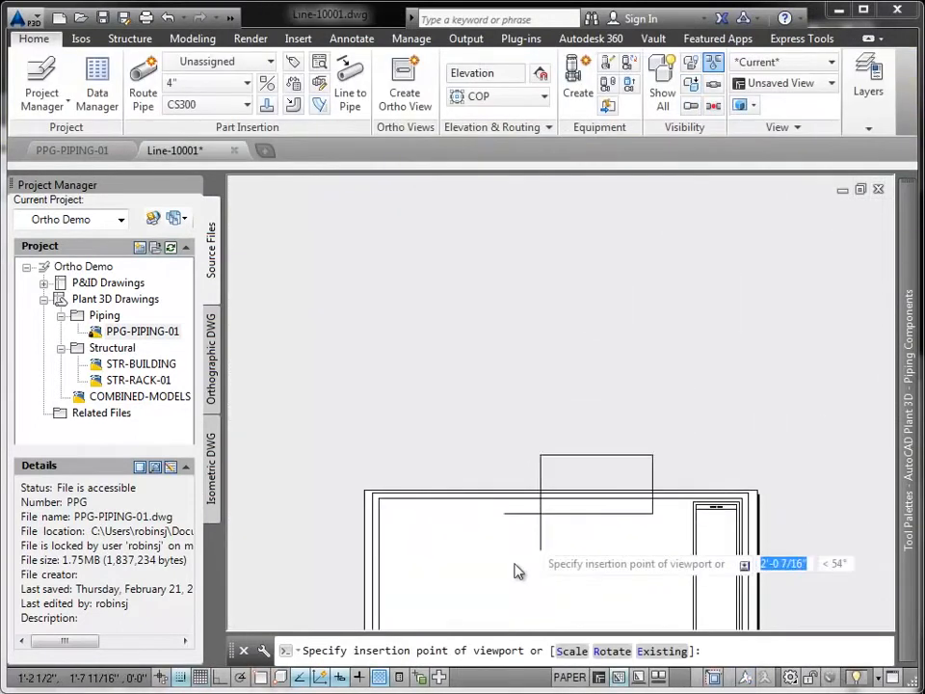
pyautogui.click(392, 569)
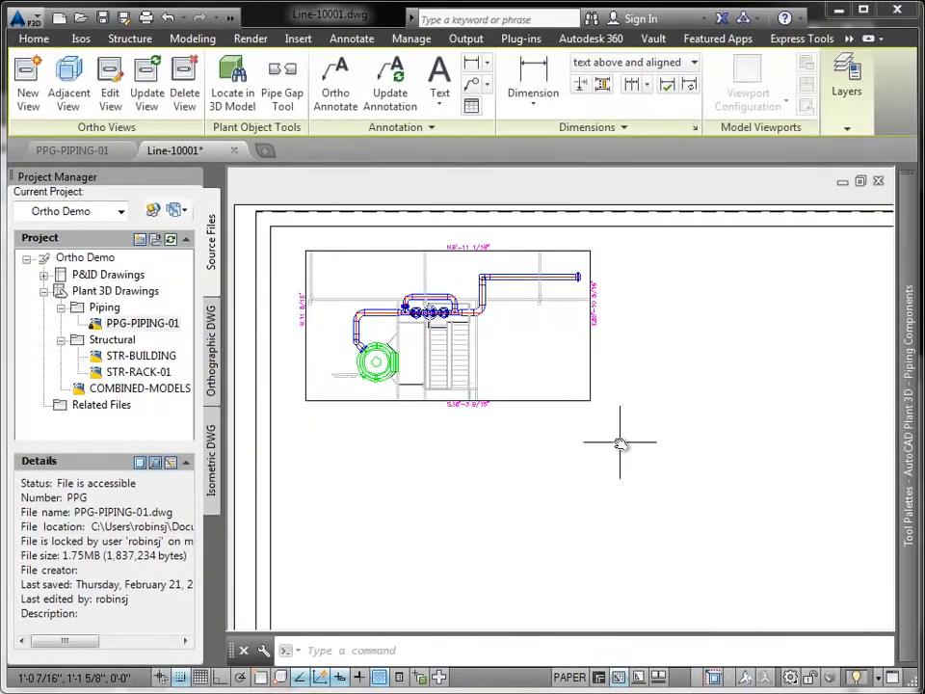
# - Start a new ortho view from PPG-PIPING-01 and STR-RACK-01 and load the saved "pipe" ortho cube
pyautogui.click(29, 95)
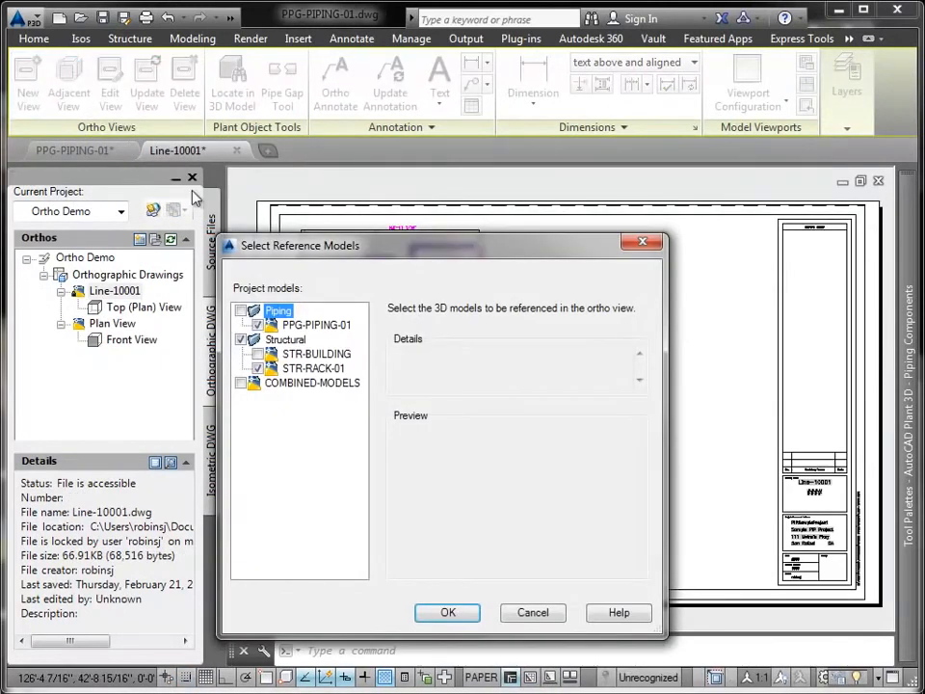
pyautogui.click(448, 612)
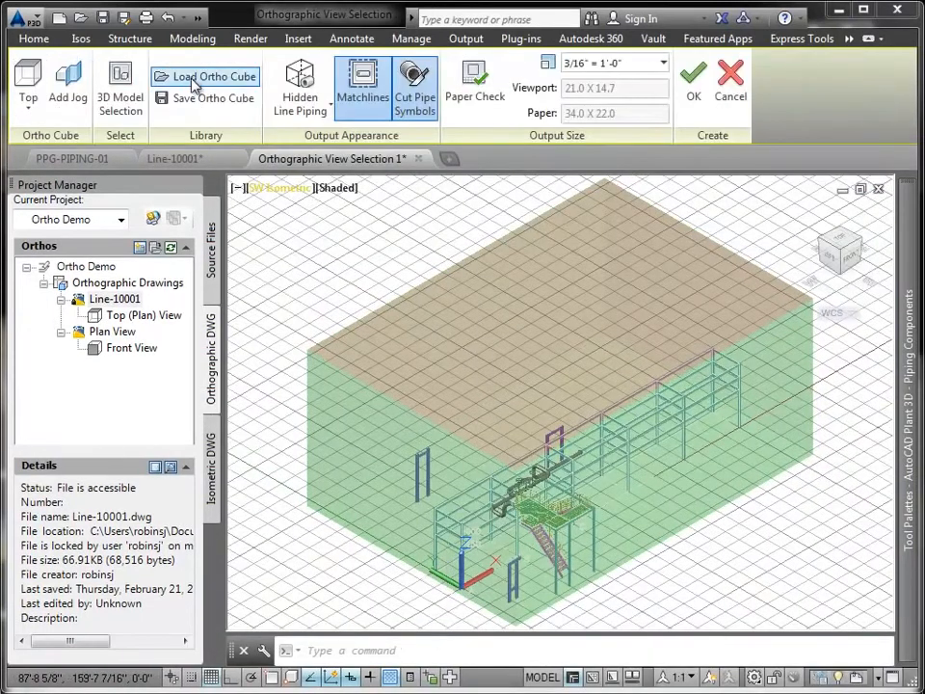
pyautogui.click(197, 76)
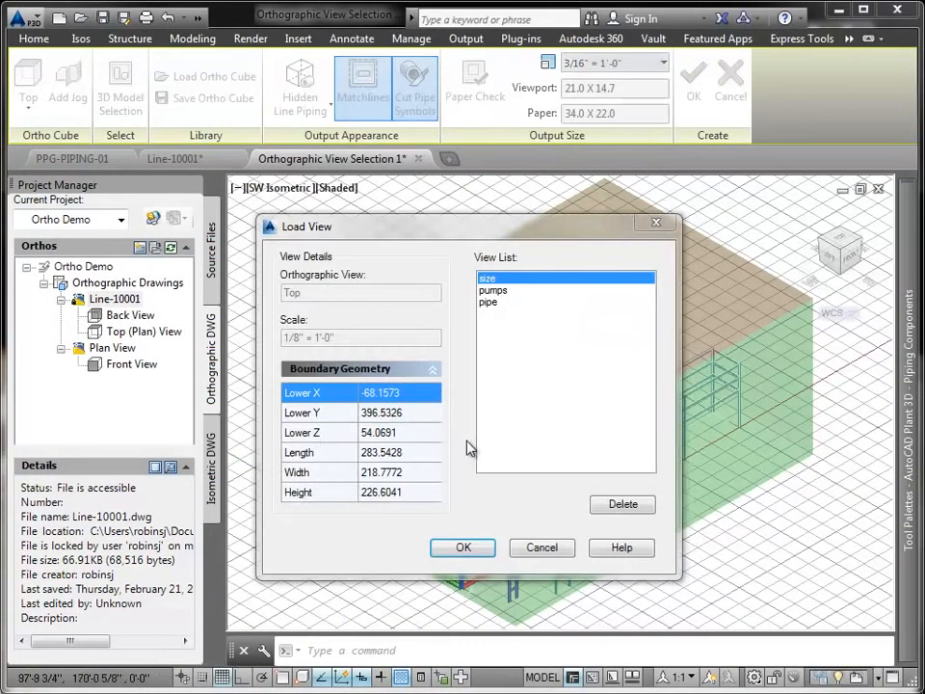
pyautogui.click(537, 304)
pyautogui.click(464, 549)
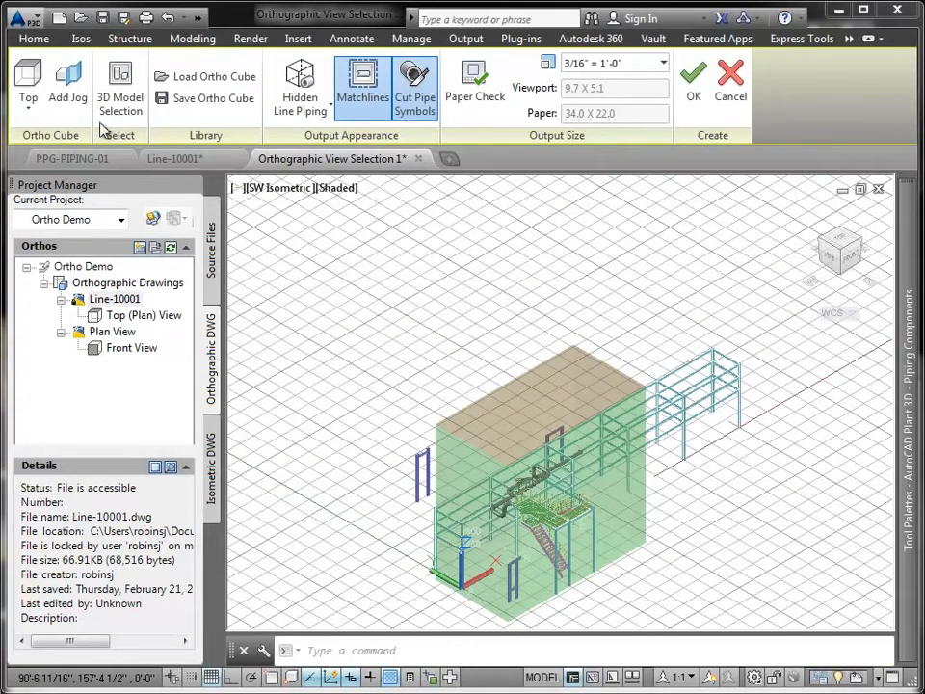
# - Set the ortho cube's direction to Back and place the back view on the Line-10001 sheet directly beneath the top view
pyautogui.click(31, 104)
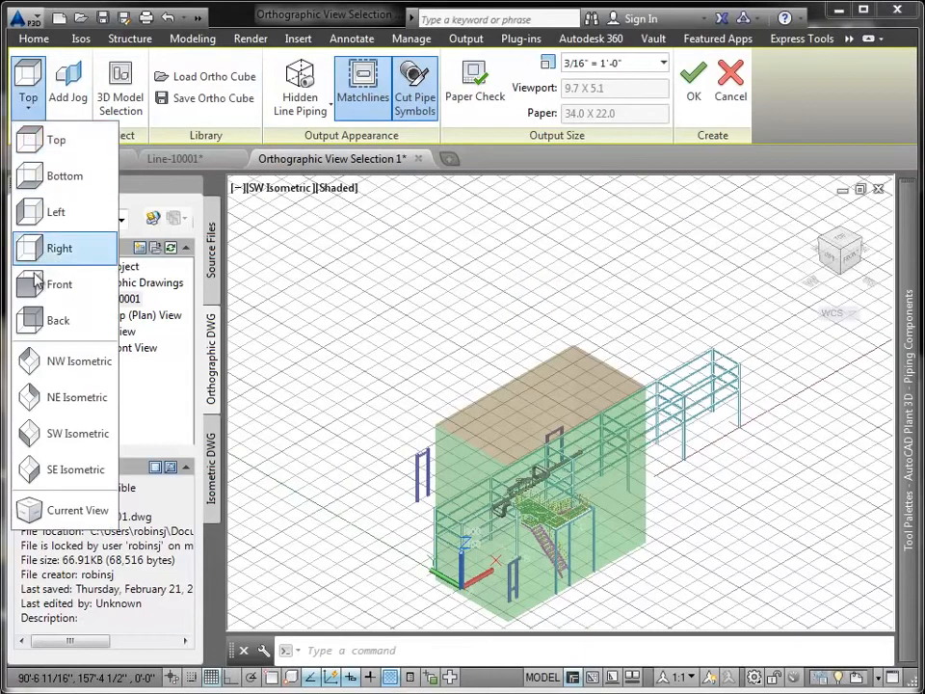
pyautogui.click(34, 321)
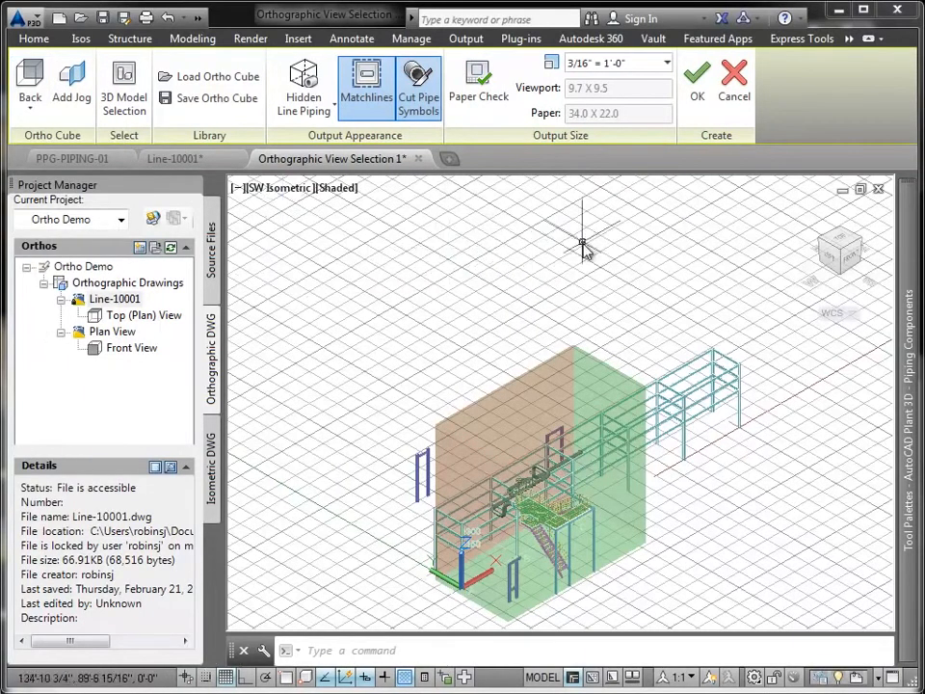
pyautogui.click(699, 86)
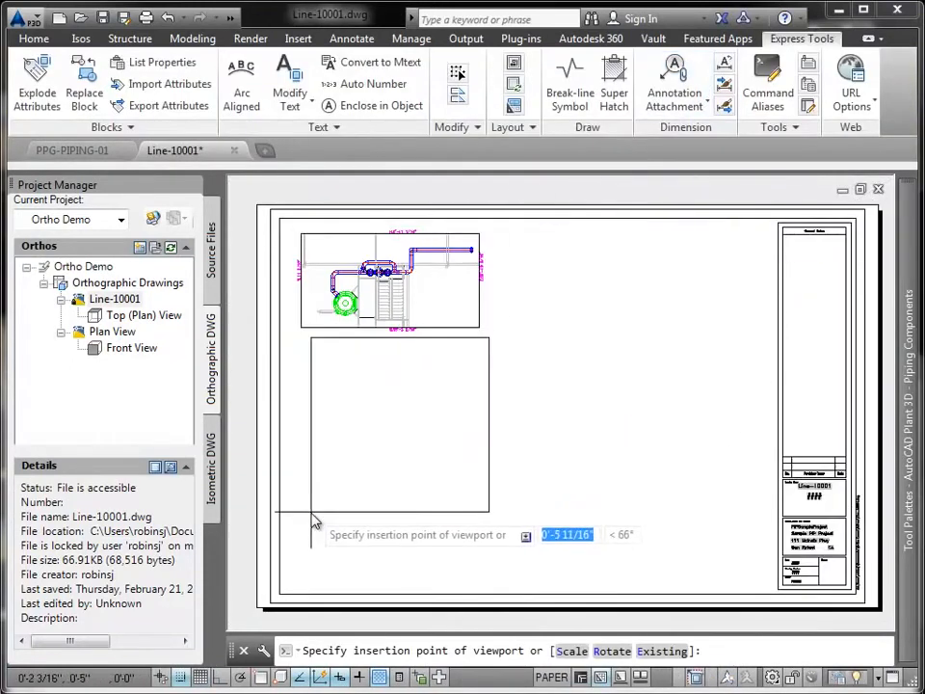
pyautogui.click(300, 523)
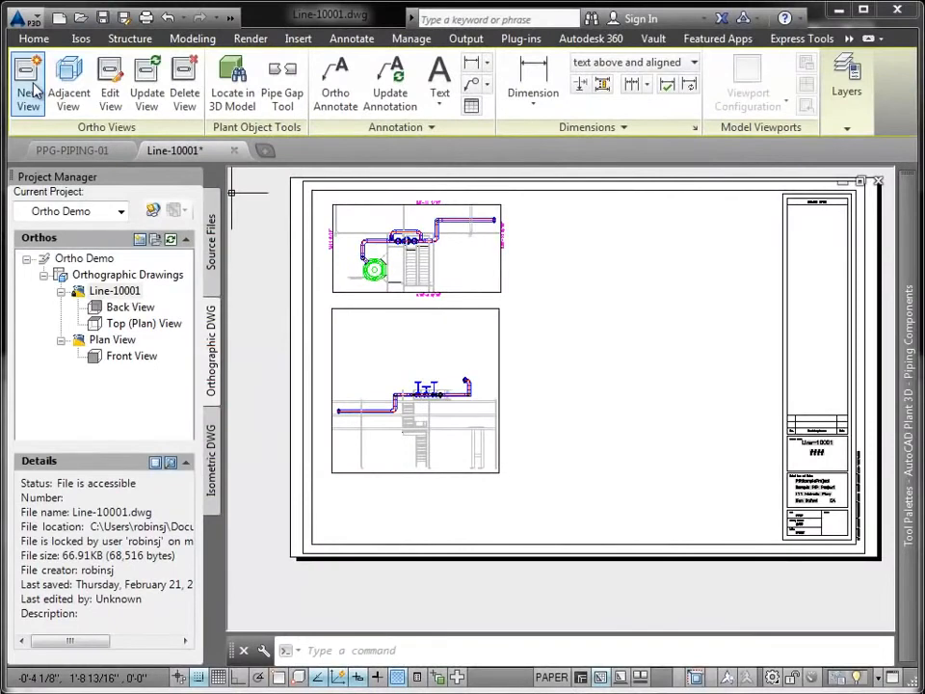
# - Start another new ortho view referencing only PPG-PIPING-01 and load the saved "pipe" ortho cube
pyautogui.click(29, 86)
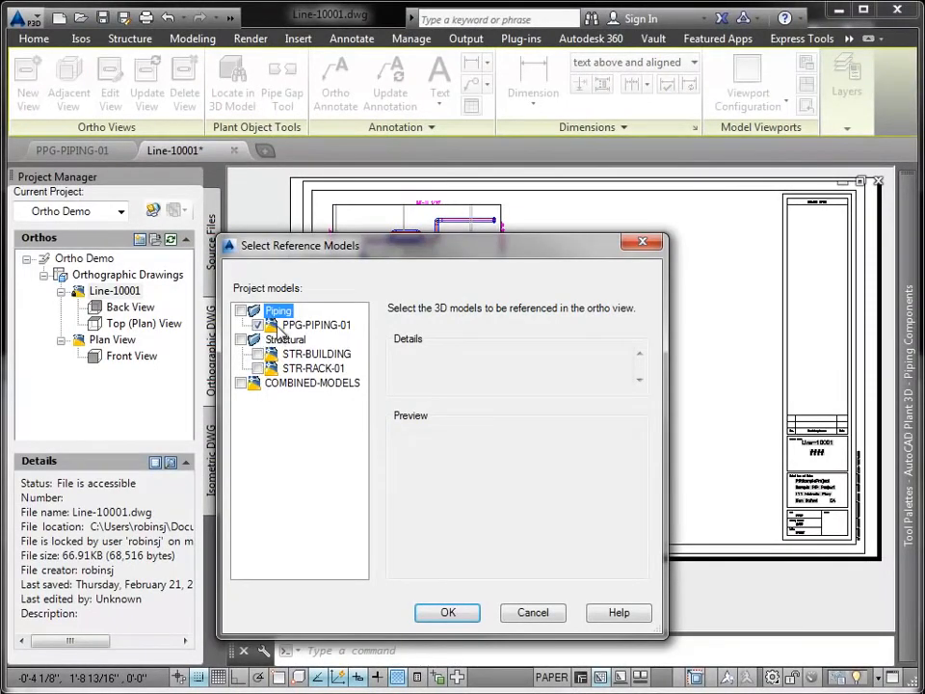
pyautogui.click(448, 614)
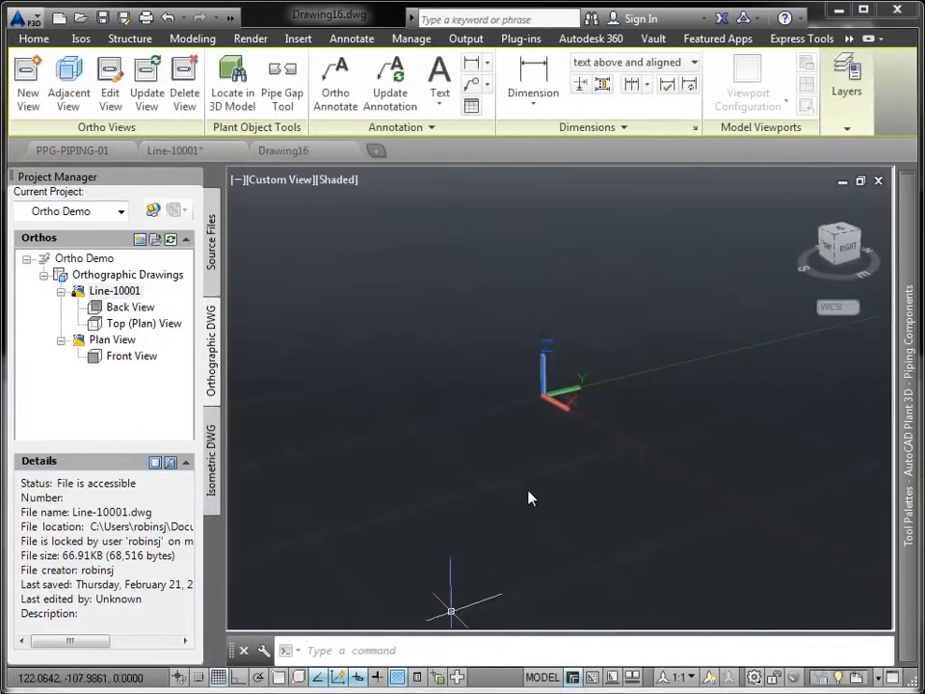
pyautogui.click(210, 83)
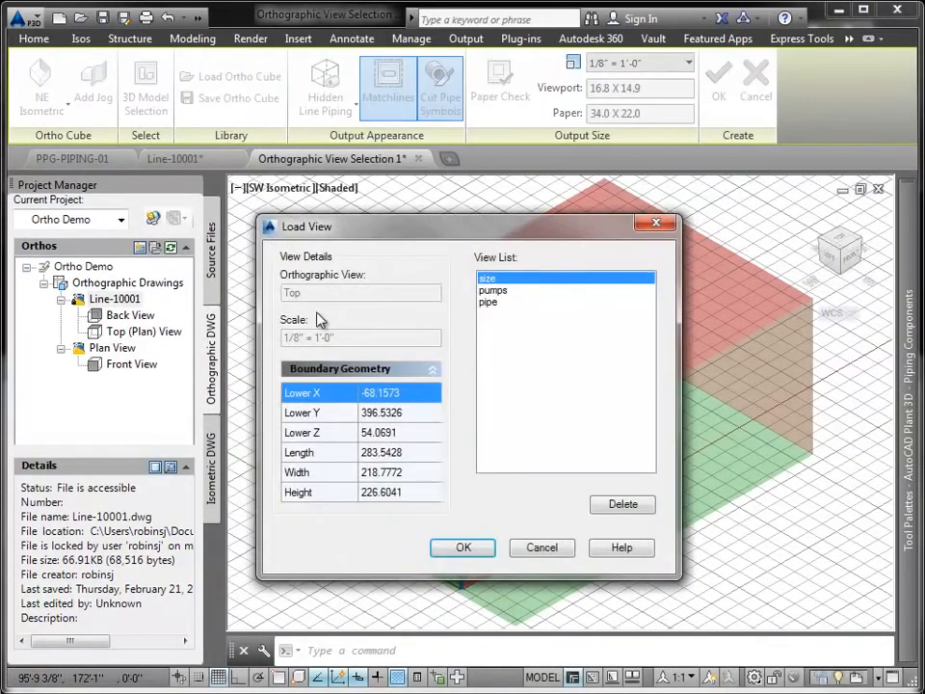
pyautogui.click(486, 302)
pyautogui.click(462, 547)
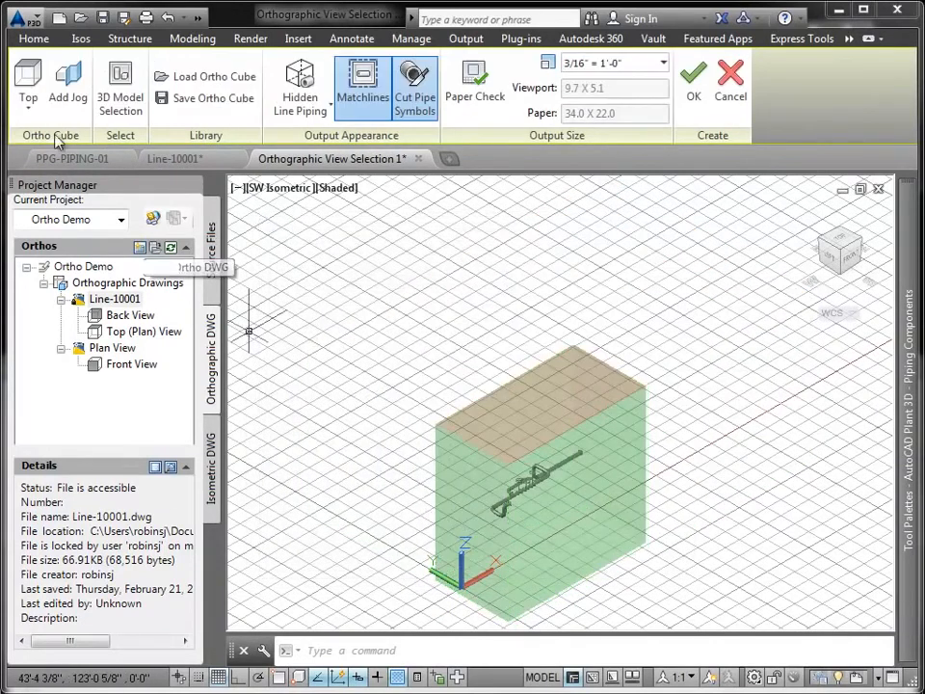
# - Try the NW Isometric direction on the ortho cube, inspect the pipe line from the northeast, and set the direction to NE Isometric
pyautogui.click(28, 102)
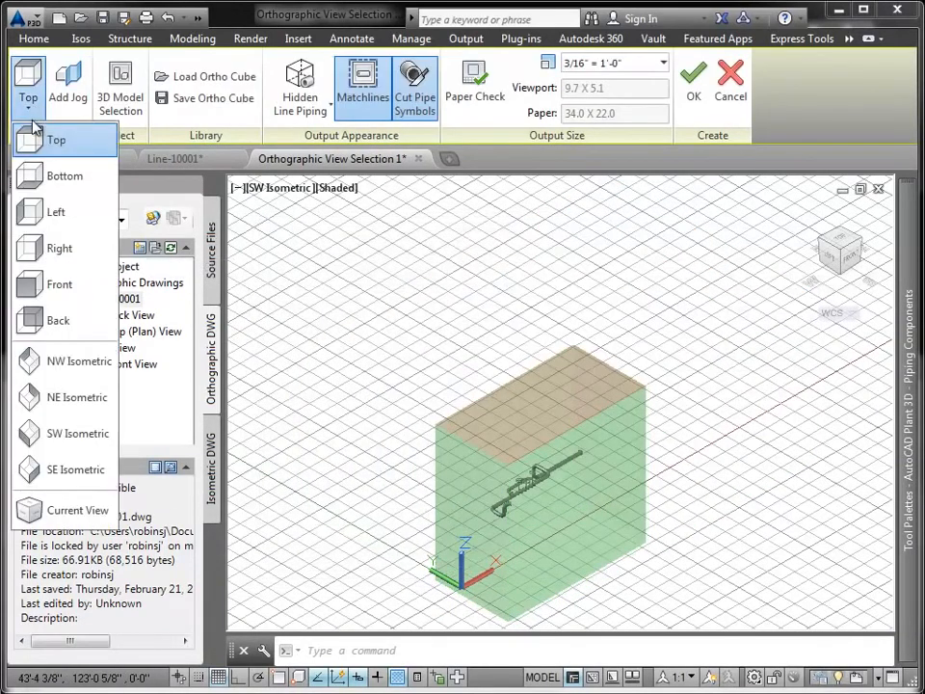
pyautogui.click(35, 362)
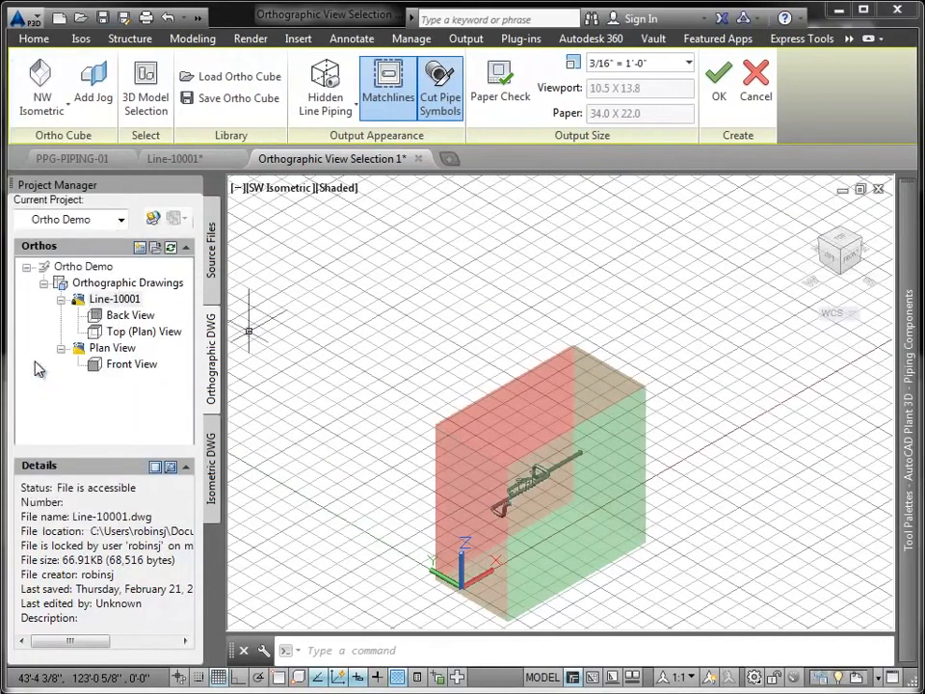
pyautogui.click(840, 234)
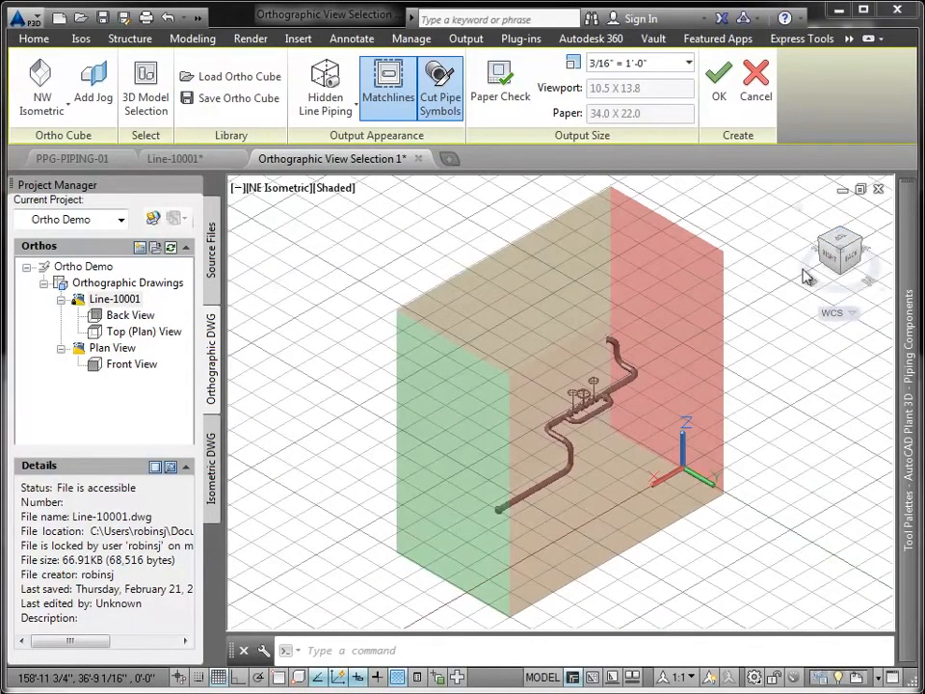
pyautogui.click(42, 115)
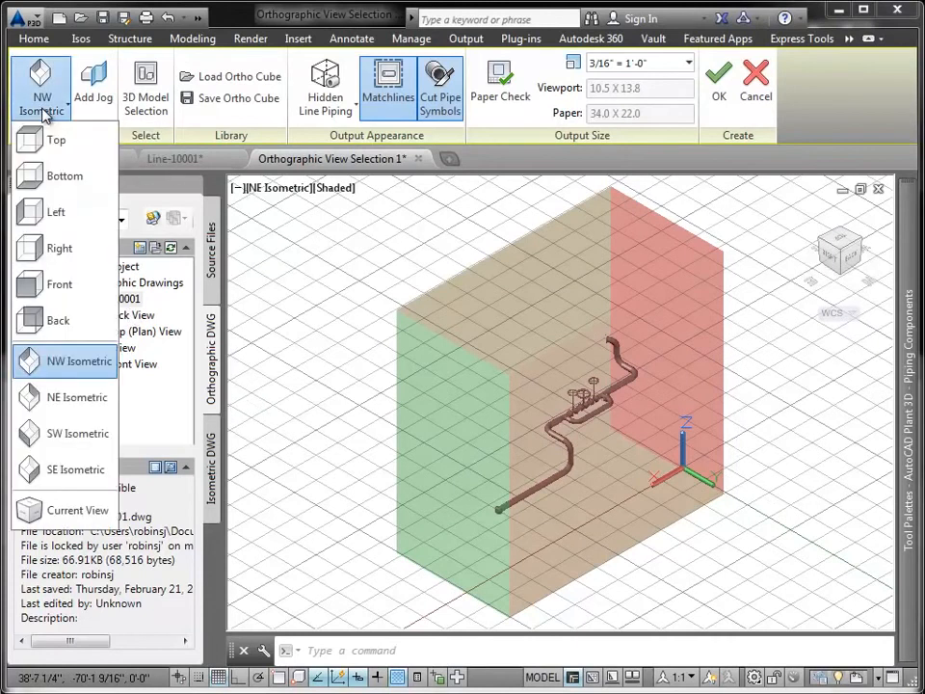
pyautogui.click(53, 397)
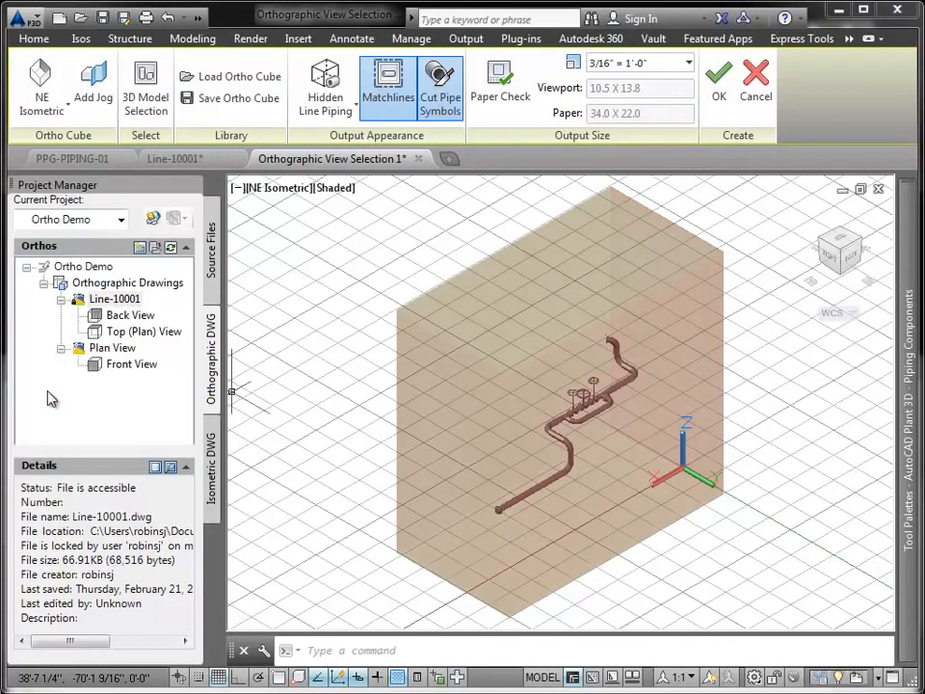
# - Create the NE isometric view at a scale of 1/8" = 1'-0" and place it on the sheet to the right of the back view
pyautogui.click(718, 99)
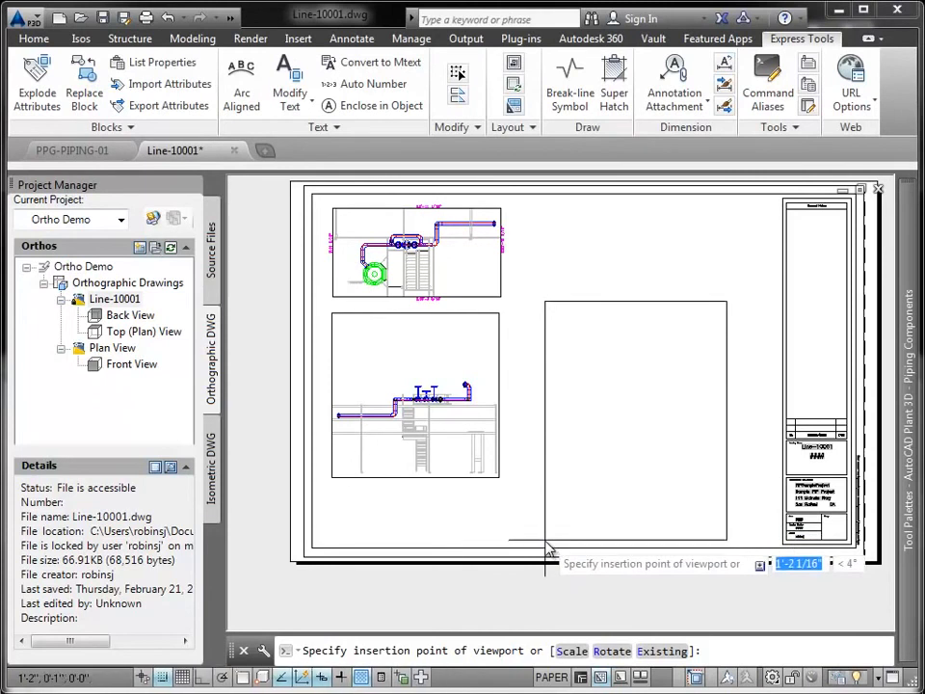
pyautogui.press('Down')
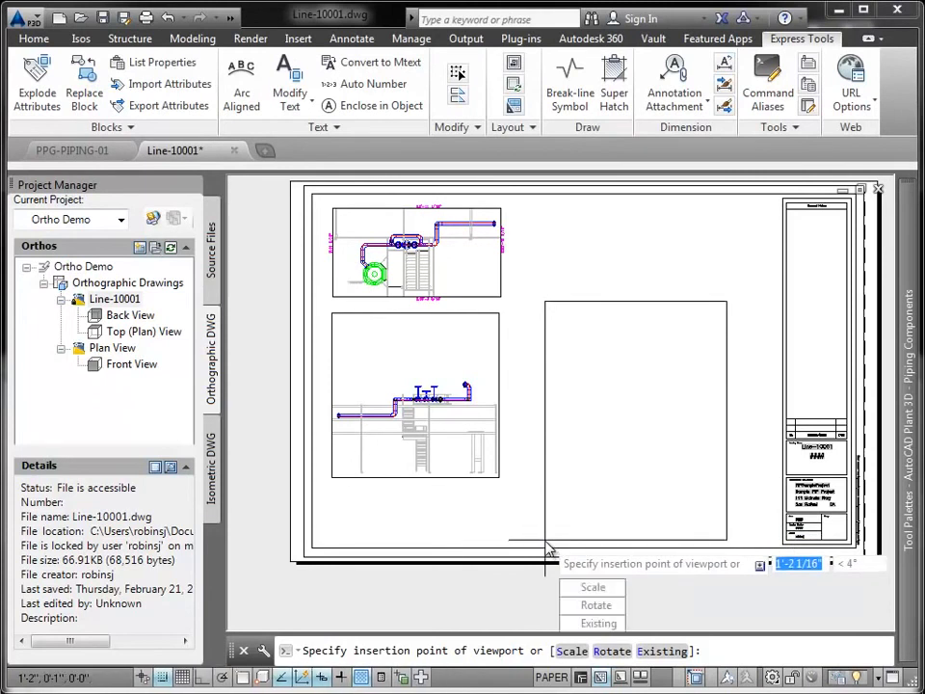
pyautogui.press('Return')
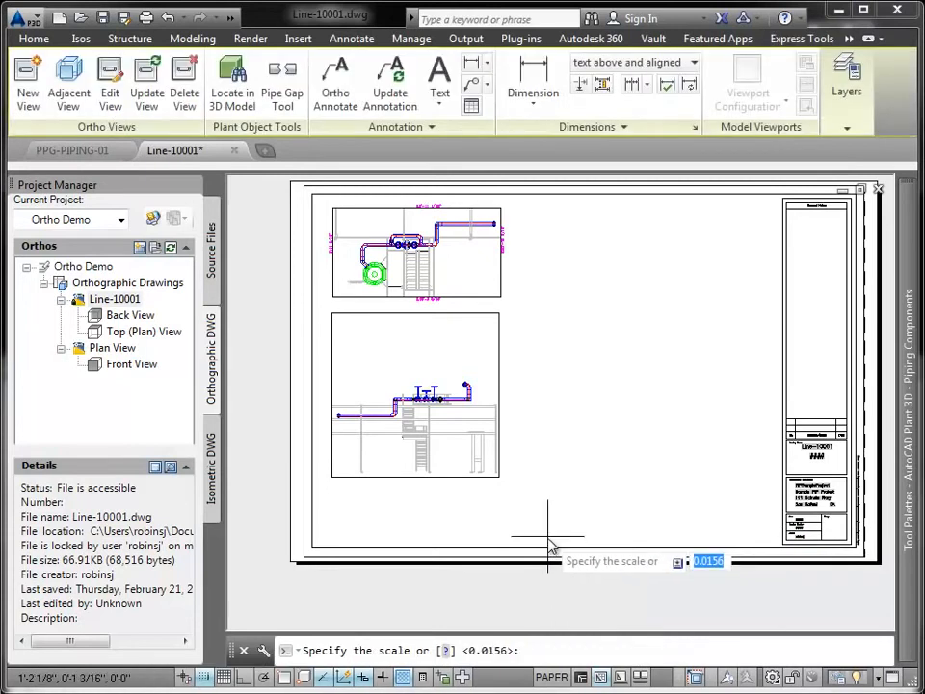
pyautogui.press('Down')
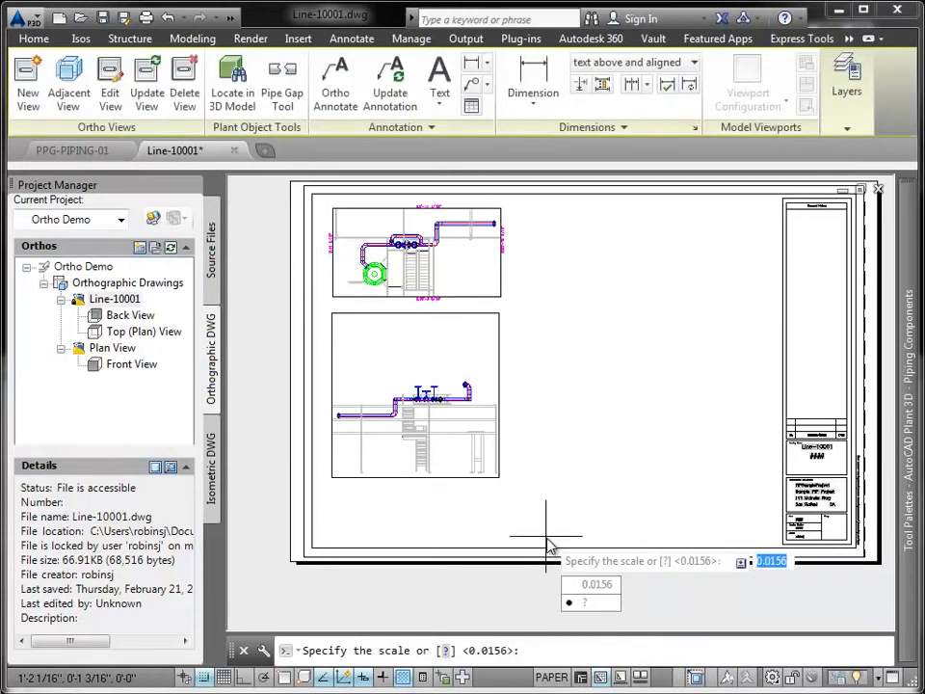
pyautogui.click(568, 602)
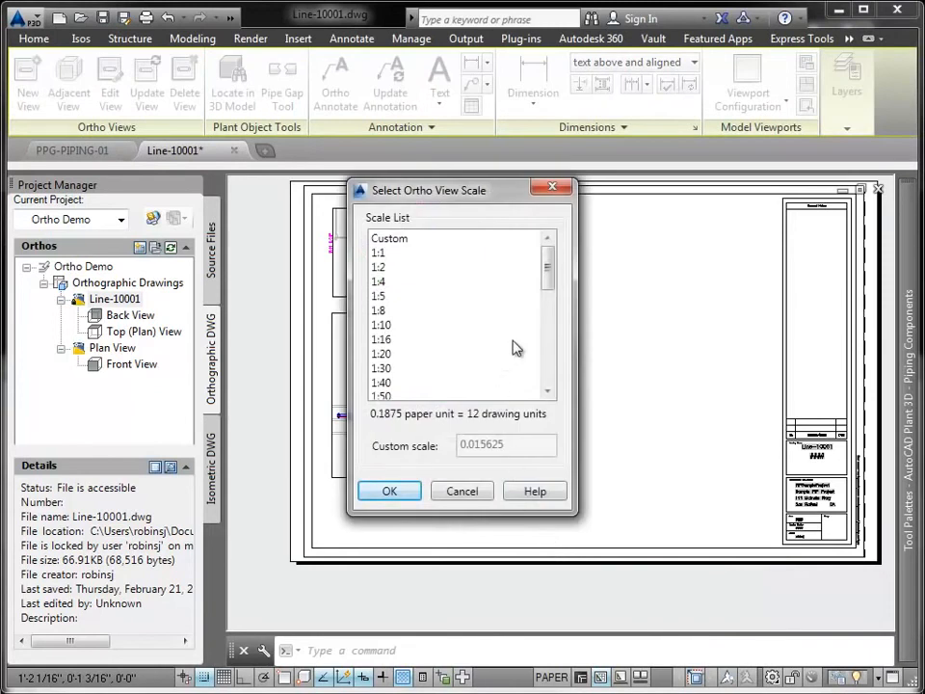
pyautogui.moveTo(549, 284); pyautogui.dragTo(549, 351)
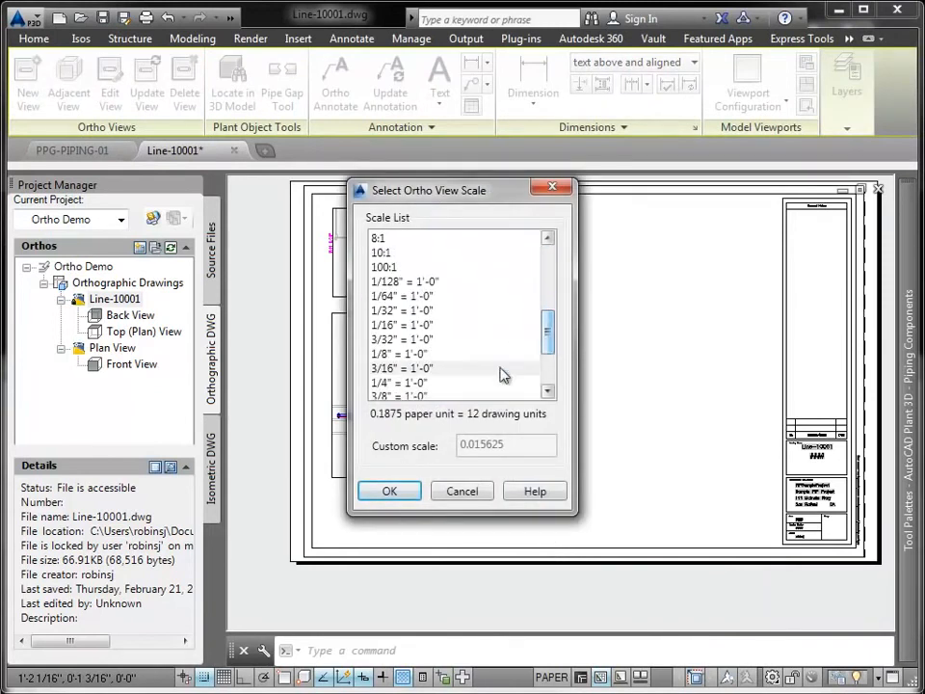
pyautogui.click(393, 353)
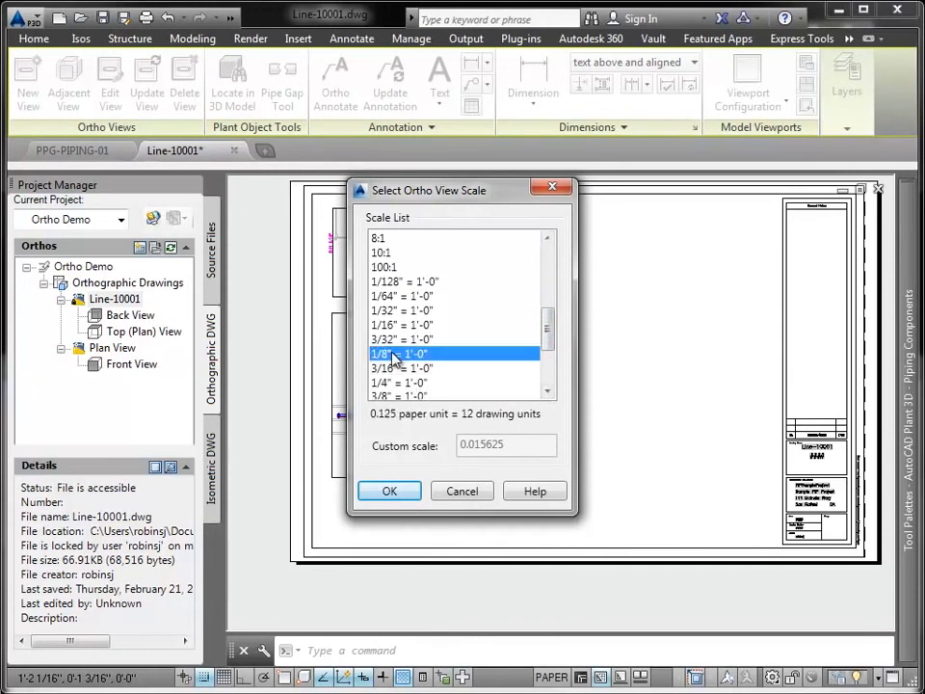
pyautogui.click(405, 491)
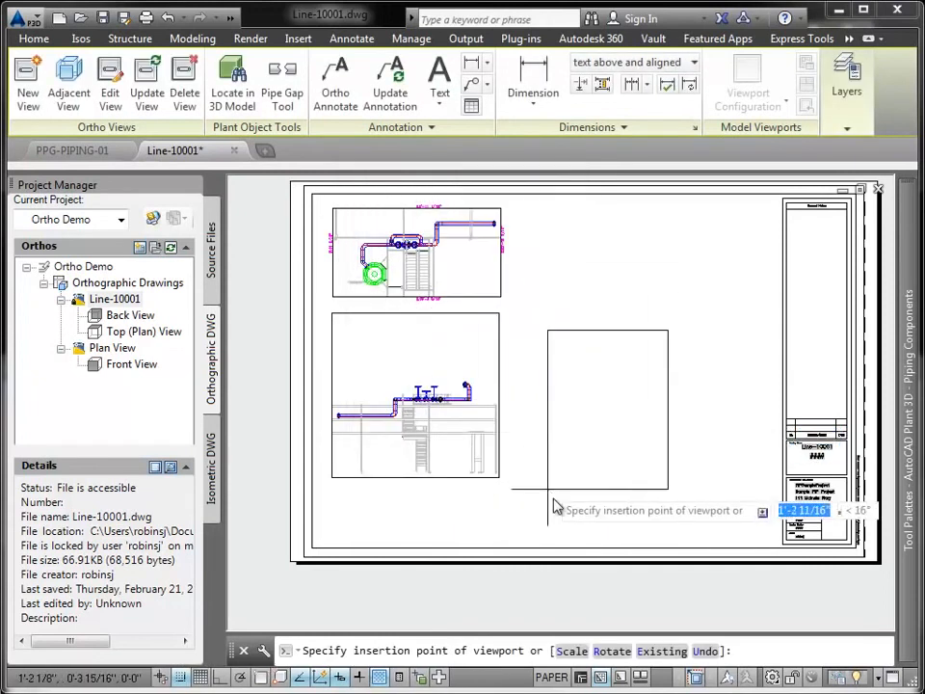
pyautogui.click(540, 533)
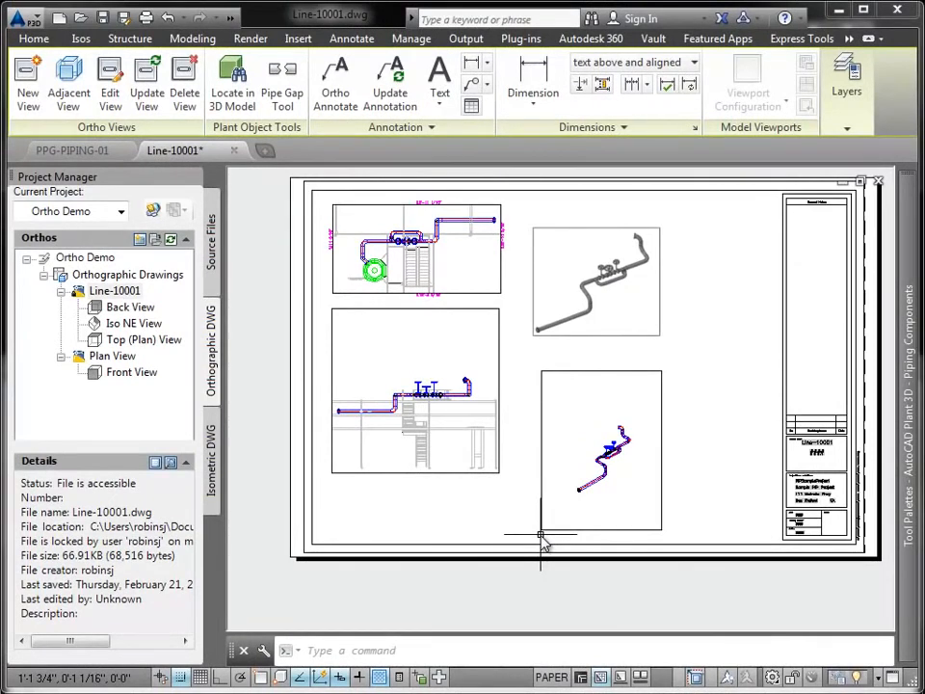
pyautogui.scroll(4, 647, 466)
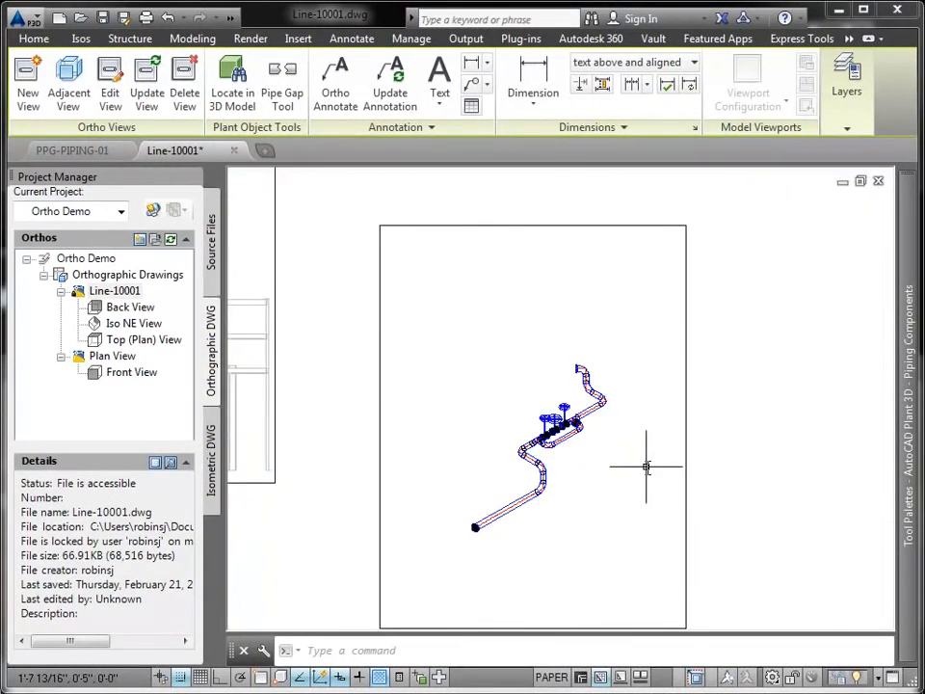